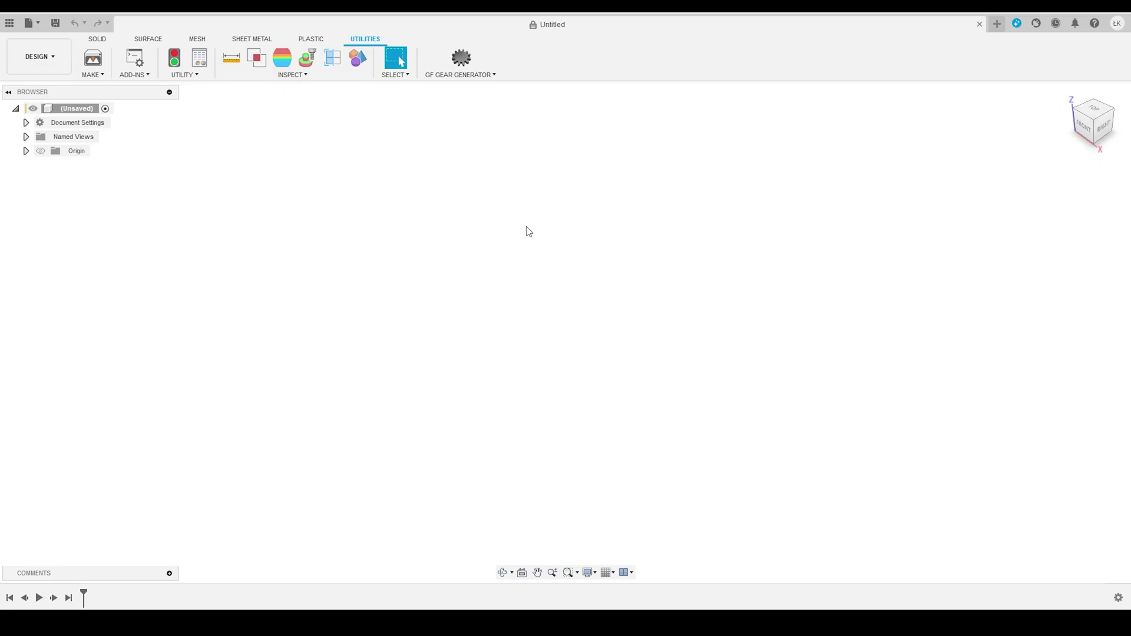
Generate two metric spur gears with 40 teeth, 0.70 mm module, 2.00 mm gear height and 14.5 deg pressure angle.
{"action": "left_click", "coordinate": [467, 59]}
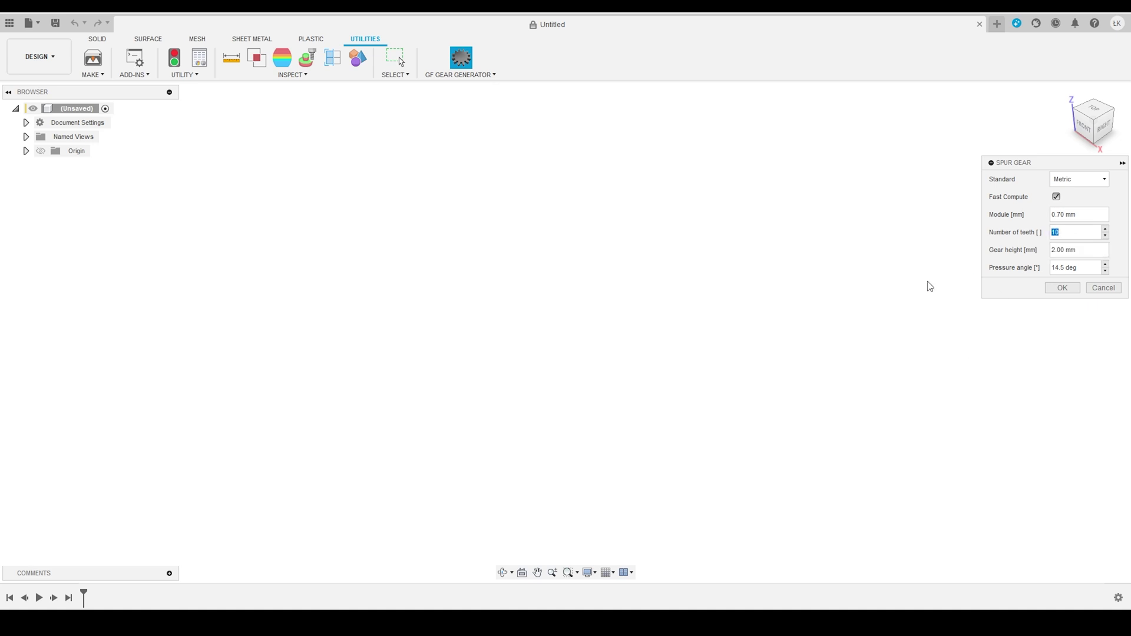
{"action": "left_click", "coordinate": [1062, 288]}
{"action": "left_click", "coordinate": [462, 59]}
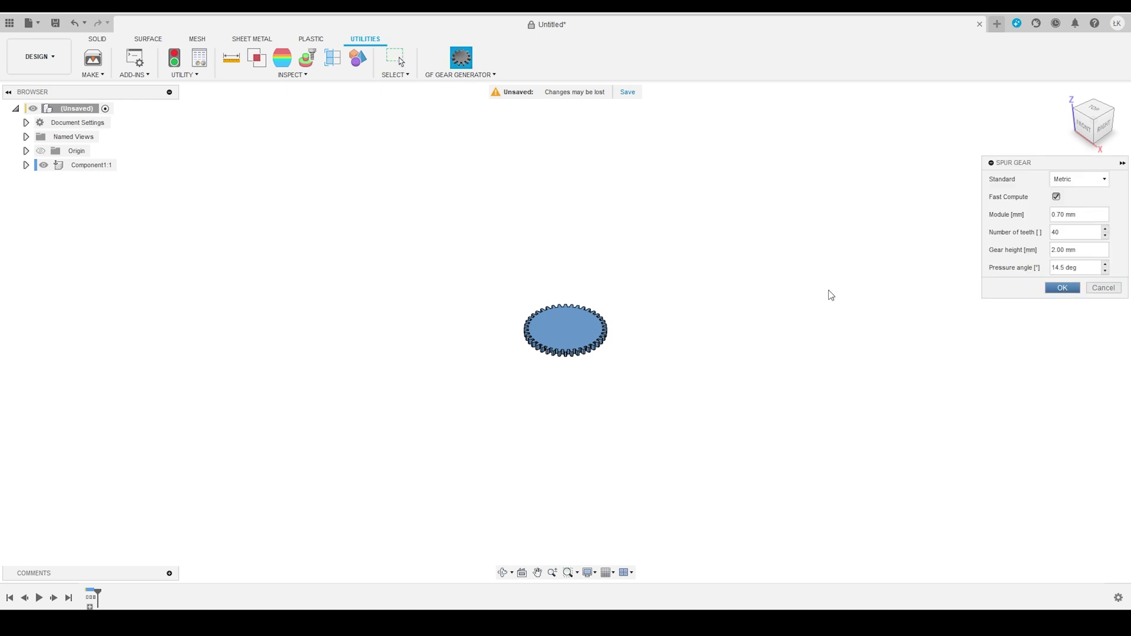
Generate a 20-tooth and a 10-tooth spur gear with 0.70 mm module, 2.00 mm gear height and 14.5 deg pressure angle.
{"action": "left_click", "coordinate": [462, 59]}
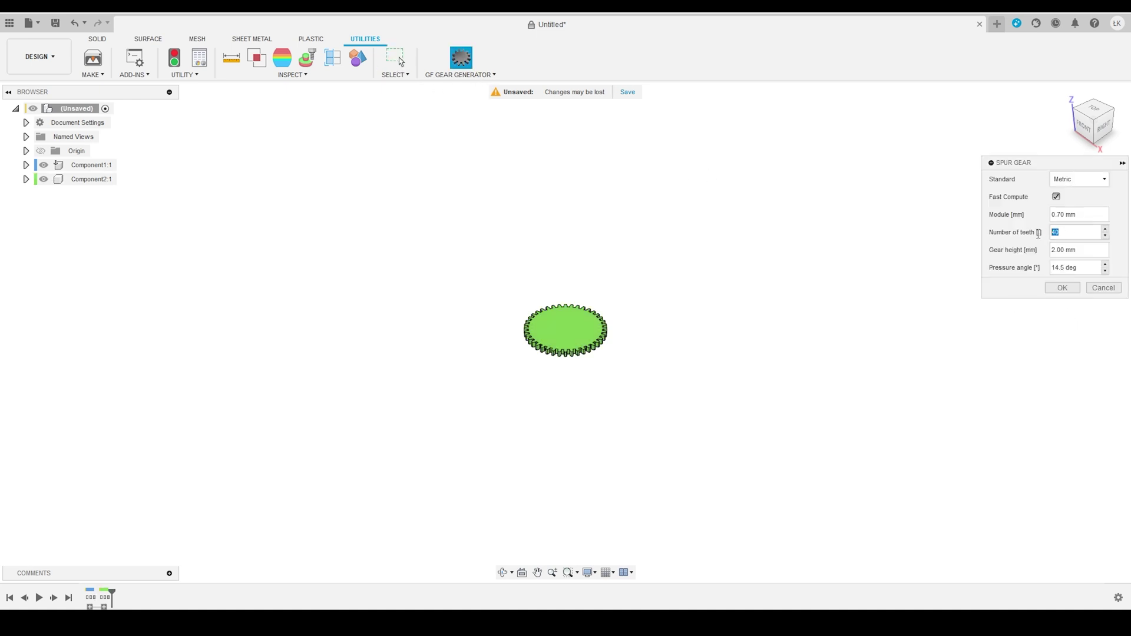
{"action": "left_click", "coordinate": [1063, 288]}
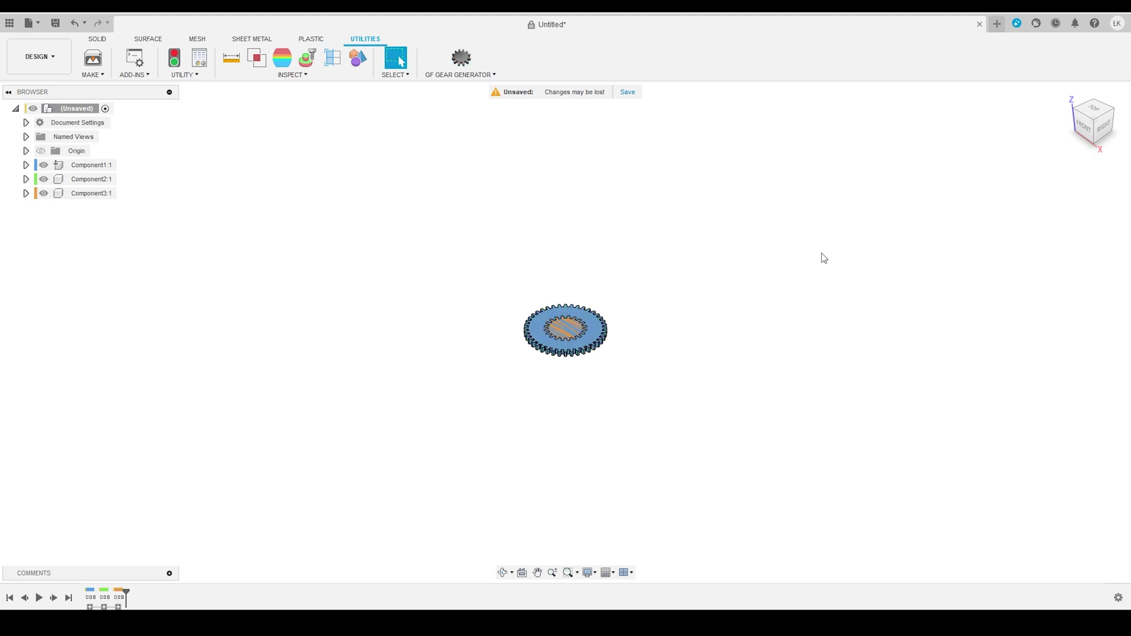
{"action": "left_click", "coordinate": [462, 57]}
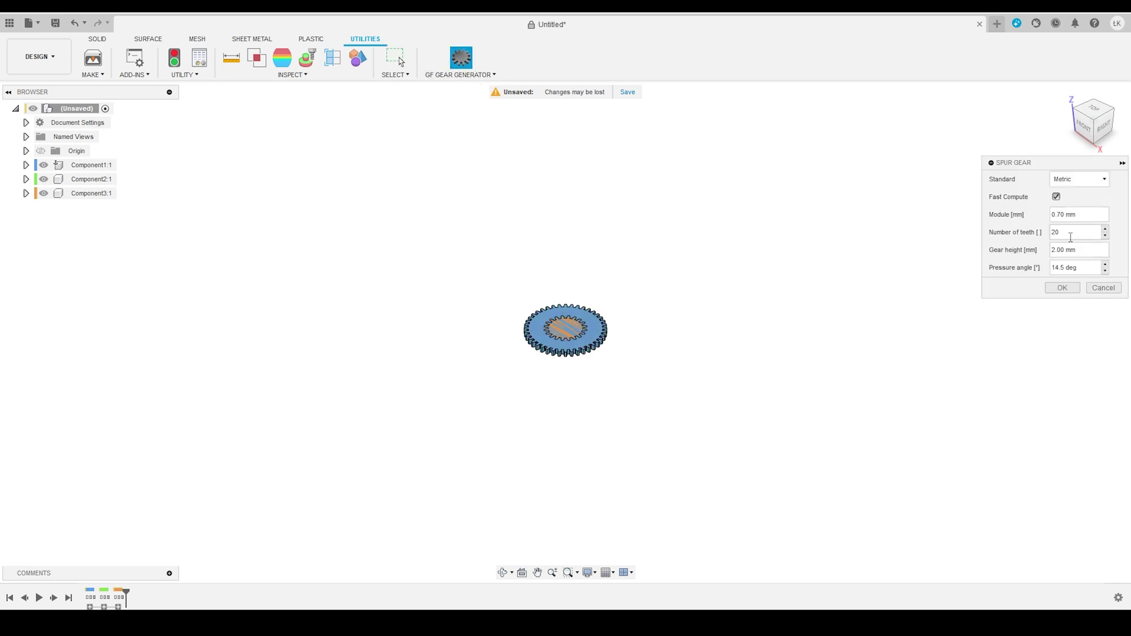
{"action": "left_click", "coordinate": [1064, 287]}
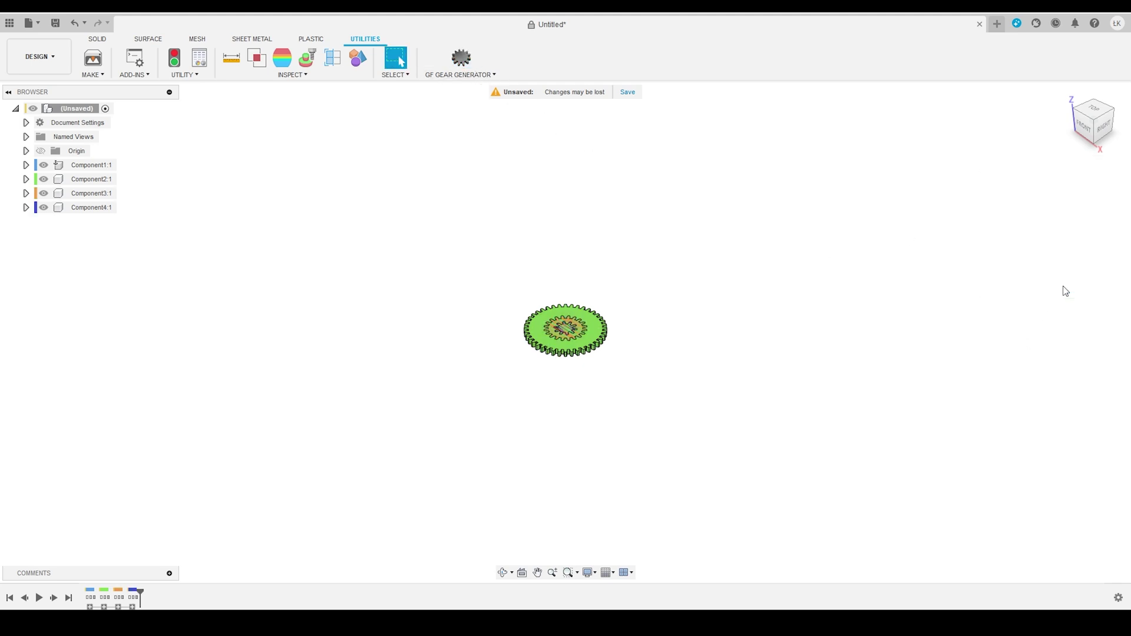
Unground the first 40-tooth gear, Component1, from its parent.
{"action": "scroll", "coordinate": [551, 349], "scroll_direction": "down", "scroll_amount": 2}
{"action": "scroll", "coordinate": [549, 350], "scroll_direction": "up", "scroll_amount": 6}
{"action": "scroll", "coordinate": [551, 347], "scroll_direction": "down", "scroll_amount": 3}
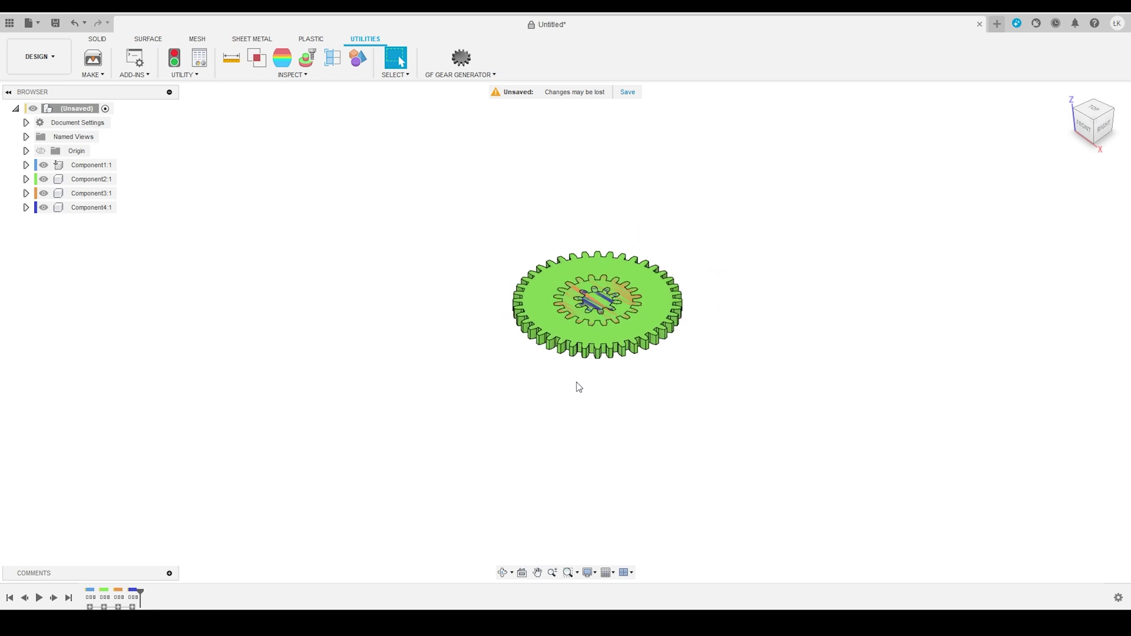
{"action": "middle_click_drag", "start_coordinate": [579, 387], "coordinate": [565, 383], "text": "shift"}
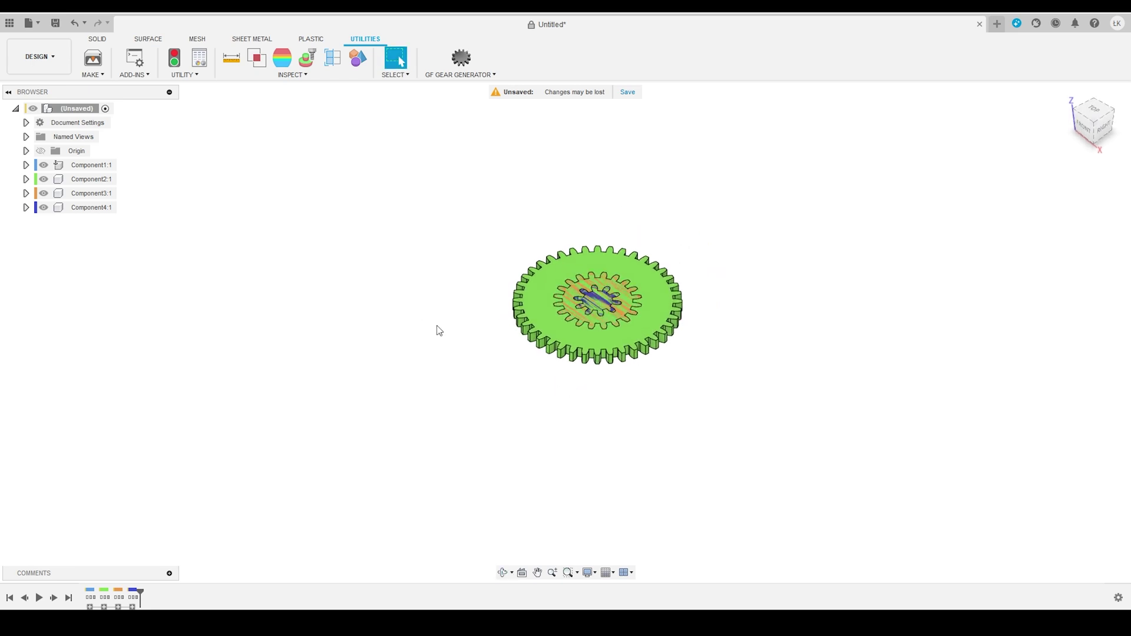
{"action": "right_click", "coordinate": [91, 165]}
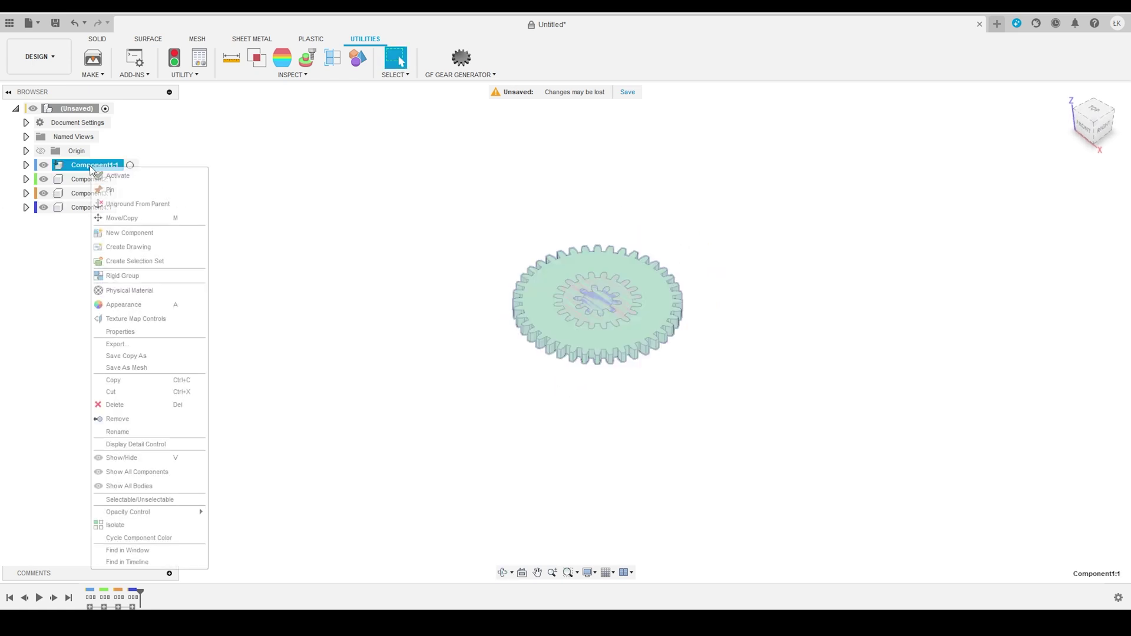
{"action": "left_click", "coordinate": [133, 204]}
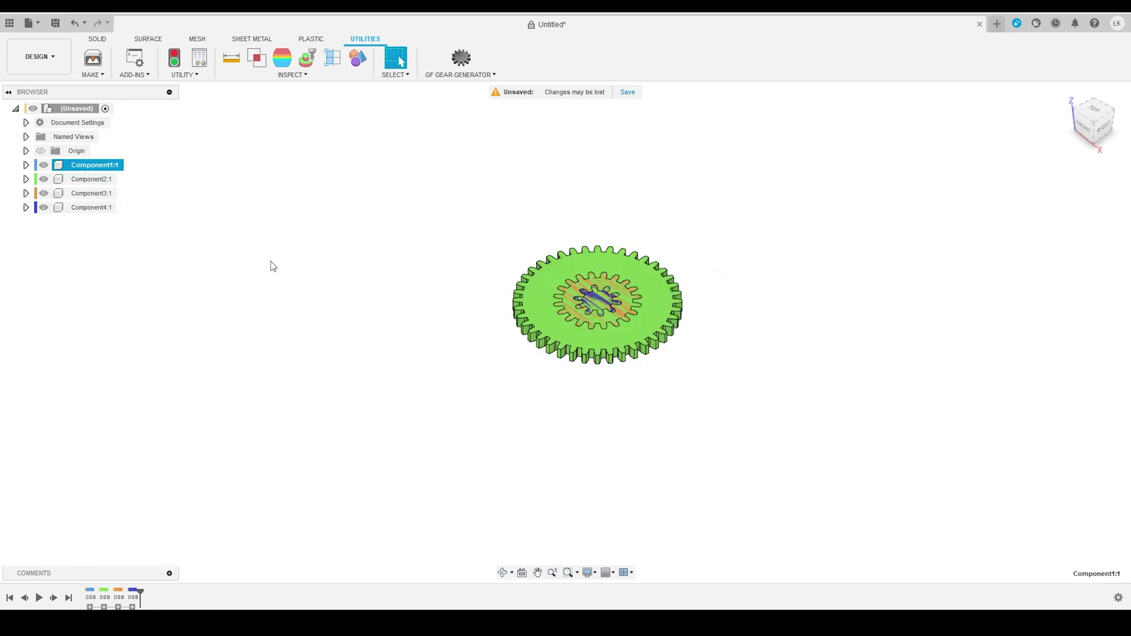
{"action": "left_click", "coordinate": [87, 165]}
{"action": "right_click", "coordinate": [86, 166]}
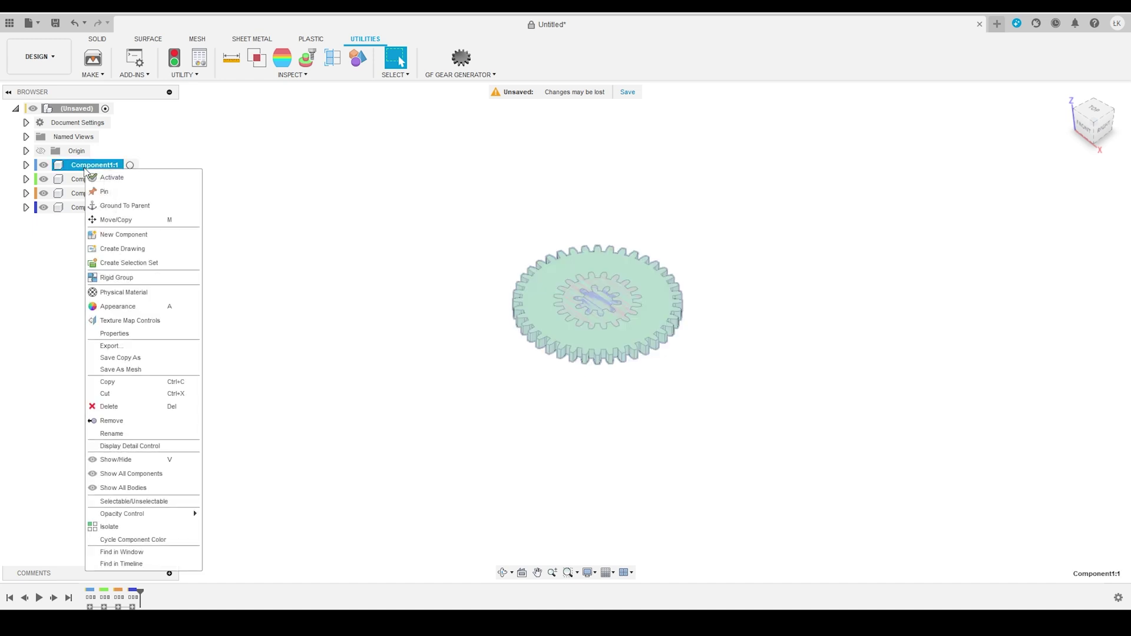
{"action": "left_click", "coordinate": [316, 253]}
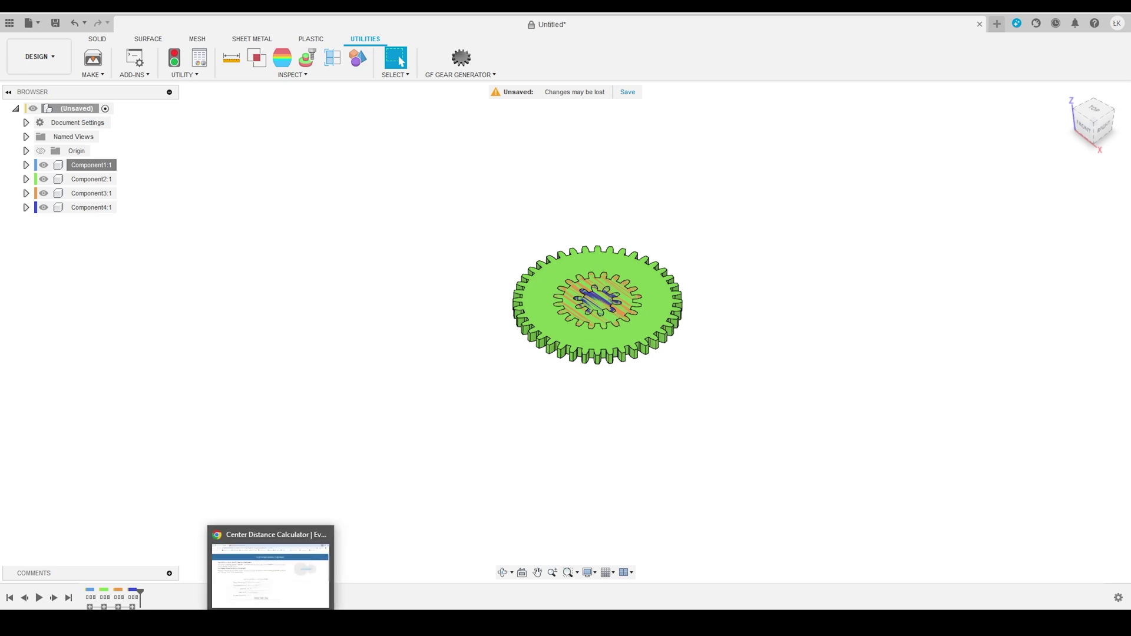
Switch to the browser's Gear Center Distance Calculator and calculate the distance for 40 and 40 teeth, module 0.7, pressure angle 14.5.
{"action": "left_click", "coordinate": [272, 623]}
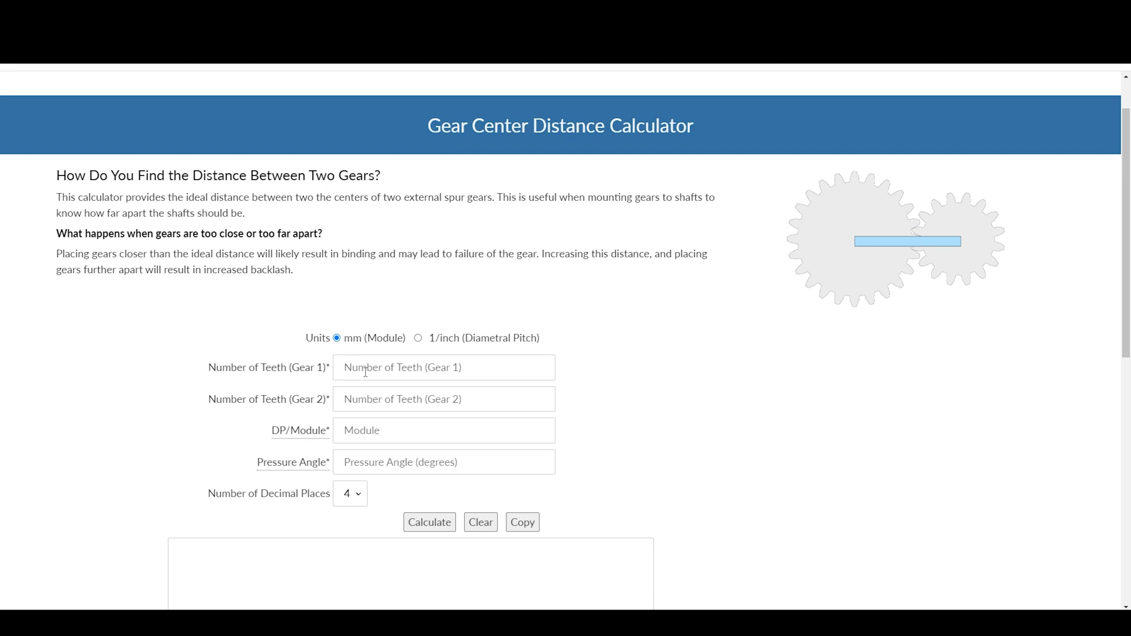
{"action": "left_click", "coordinate": [365, 370]}
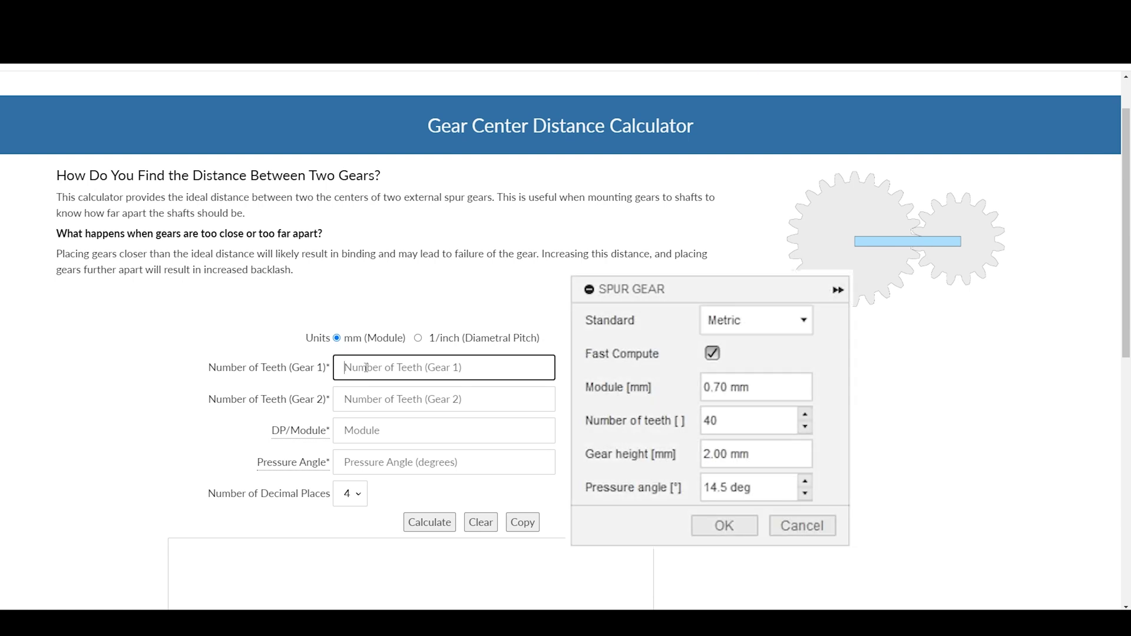
{"action": "type", "text": "40"}
{"action": "left_click", "coordinate": [373, 401]}
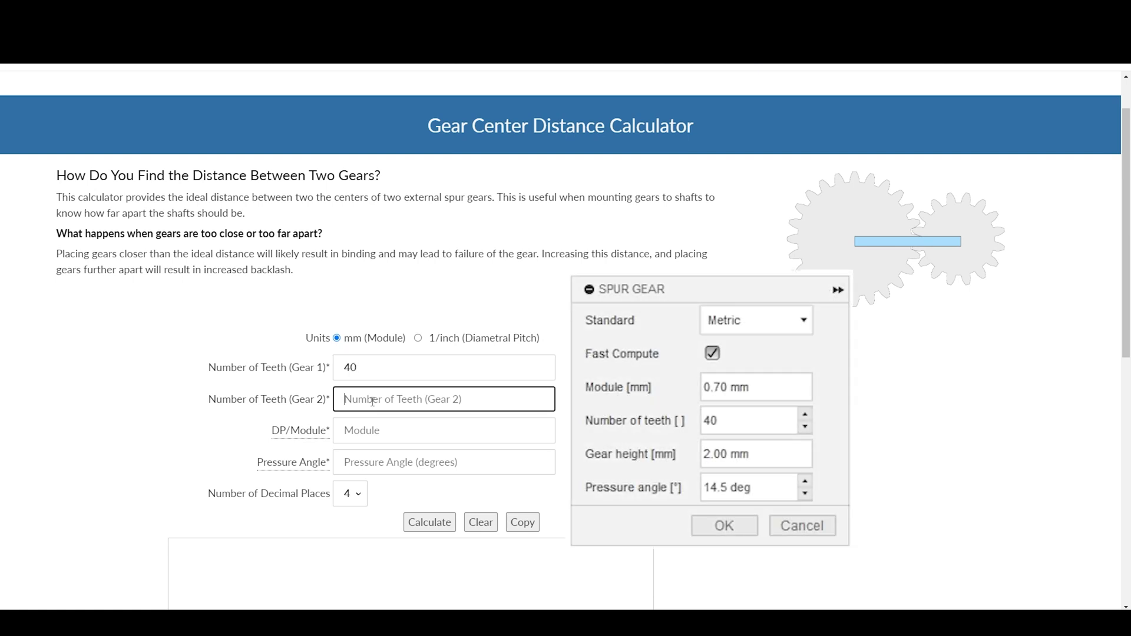
{"action": "type", "text": "40"}
{"action": "left_click", "coordinate": [376, 436]}
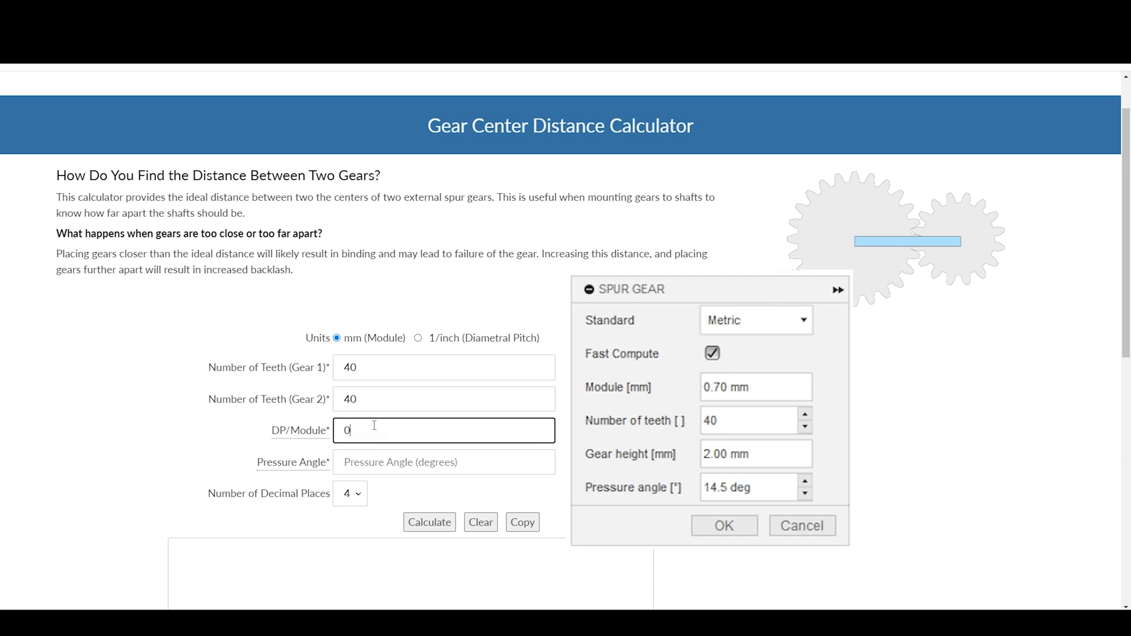
{"action": "left_click", "coordinate": [379, 464]}
{"action": "type", "text": "14.5"}
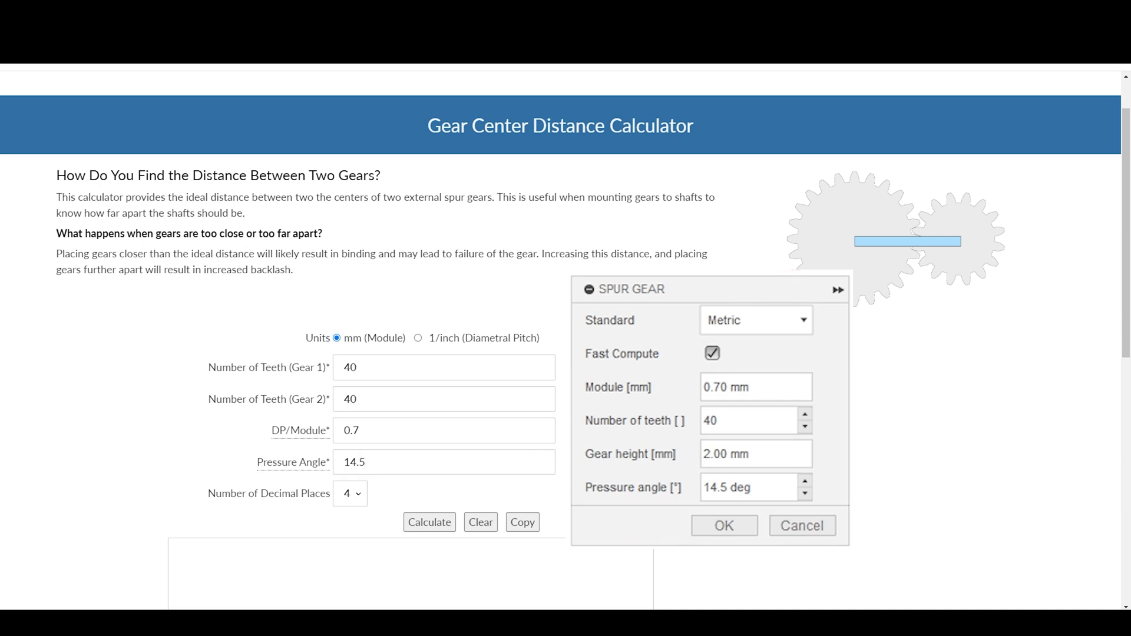
{"action": "left_click", "coordinate": [422, 523]}
{"action": "scroll", "coordinate": [495, 495], "scroll_direction": "down", "scroll_amount": 3}
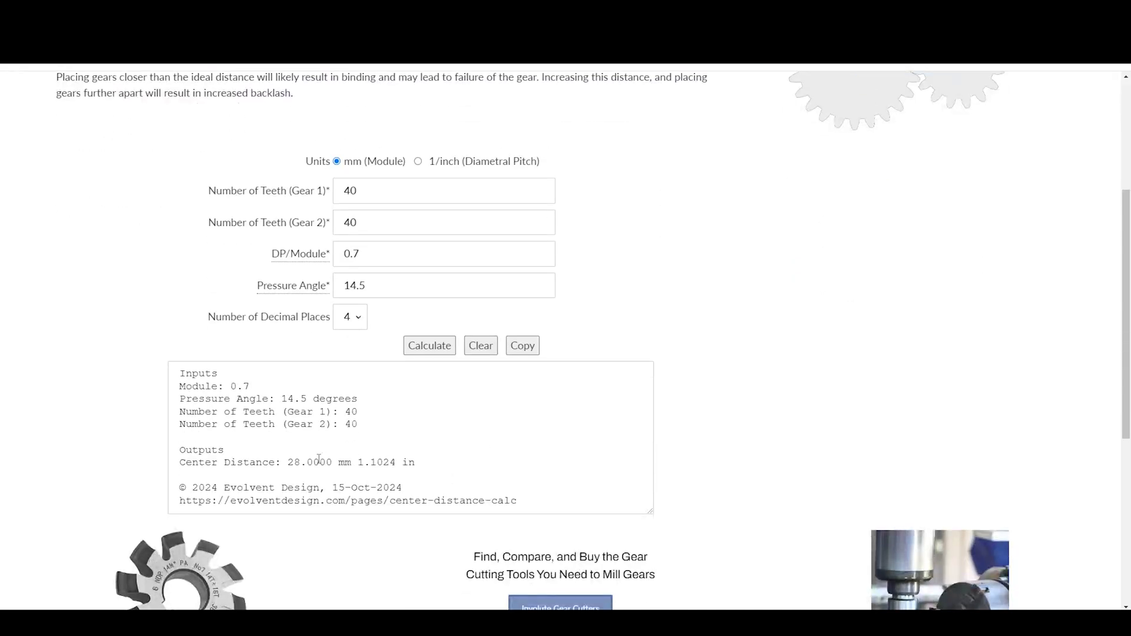
{"action": "left_click_drag", "start_coordinate": [287, 465], "coordinate": [315, 463]}
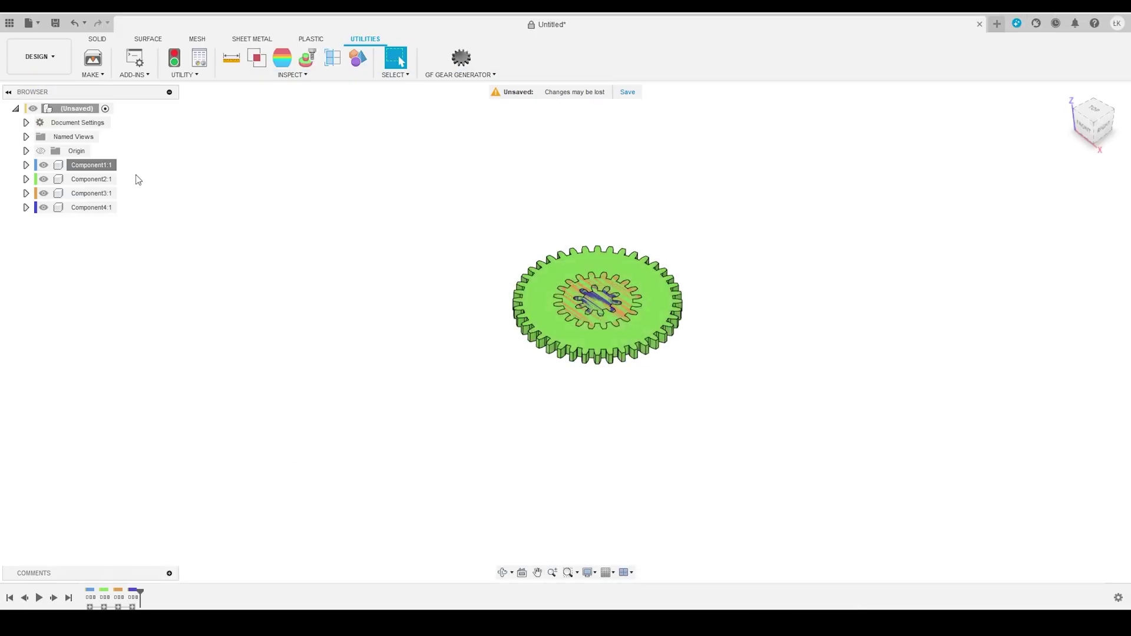
Switch back to Fusion and move Component1 by -28 mm along the Y axis.
{"action": "right_click", "coordinate": [110, 168]}
{"action": "left_click", "coordinate": [136, 215]}
{"action": "left_click_drag", "start_coordinate": [623, 294], "coordinate": [587, 321]}
{"action": "type", "text": "-28"}
{"action": "key", "text": "Return"}
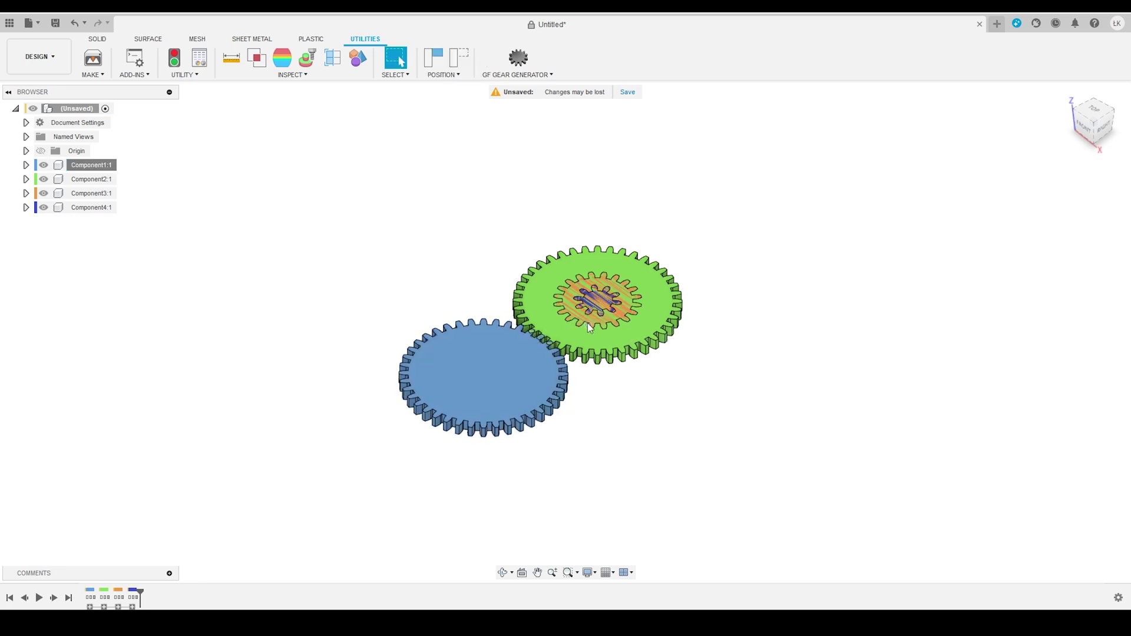
{"action": "mouse_move", "coordinate": [725, 235]}
{"action": "middle_mouse_down", "text": "shift"}
{"action": "mouse_move", "coordinate": [718, 279]}
{"action": "mouse_move", "coordinate": [724, 238]}
{"action": "middle_mouse_up", "text": "shift"}
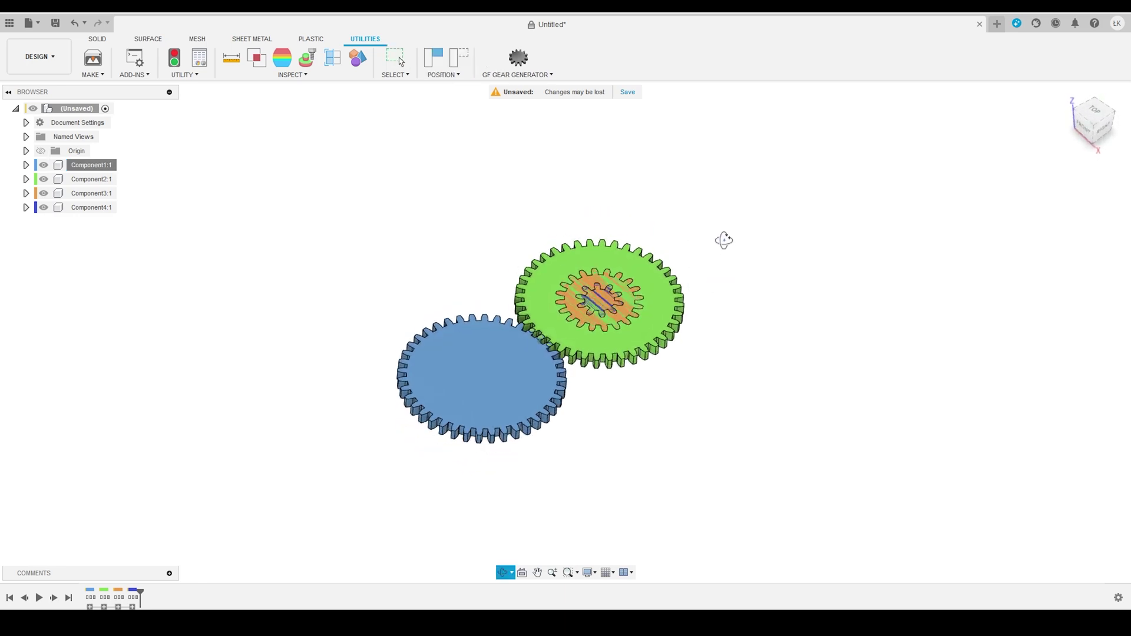
{"action": "key", "text": "Escape"}
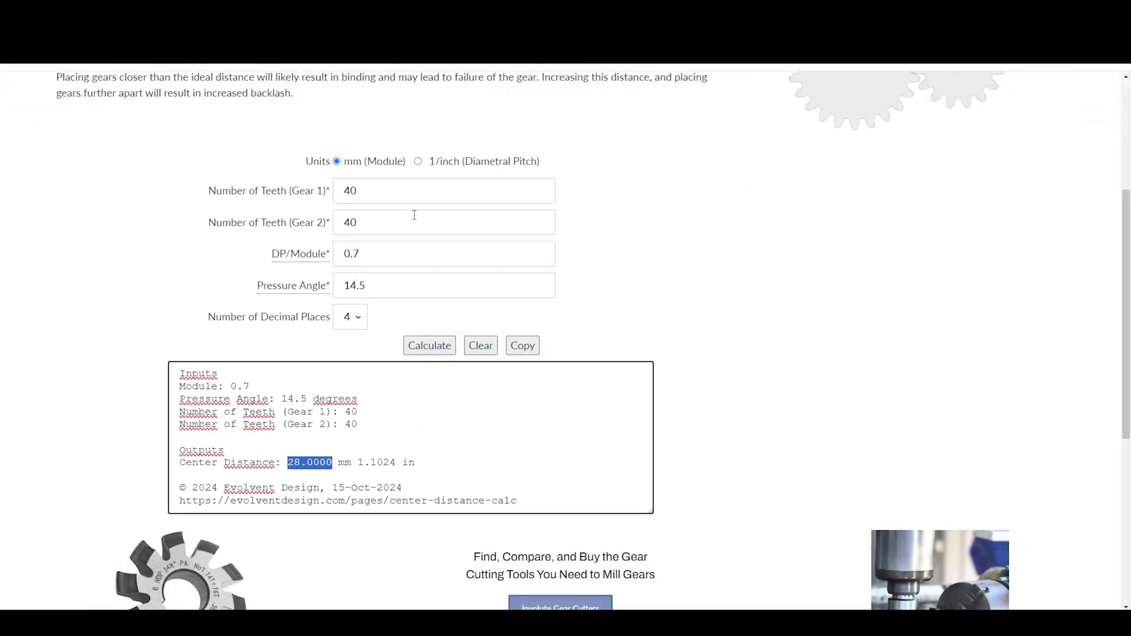
In the browser calculator, set gear 2 to 20 teeth and recalculate the center distance.
{"action": "double_click", "coordinate": [412, 218]}
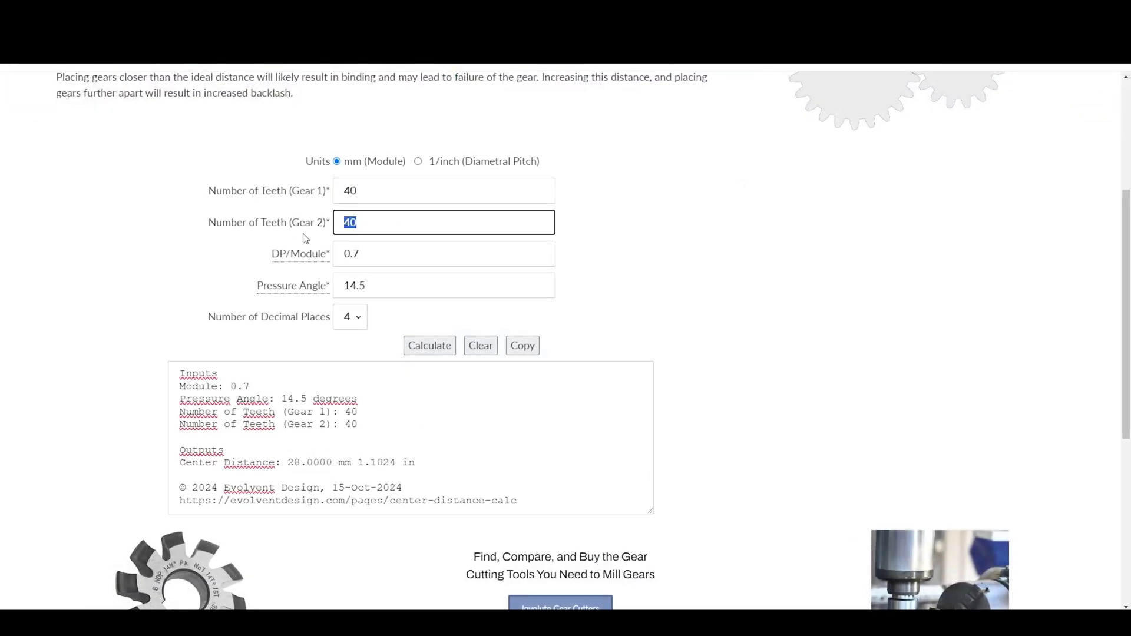
{"action": "type", "text": "20"}
{"action": "left_click", "coordinate": [429, 345]}
{"action": "left_click_drag", "start_coordinate": [287, 462], "coordinate": [332, 462]}
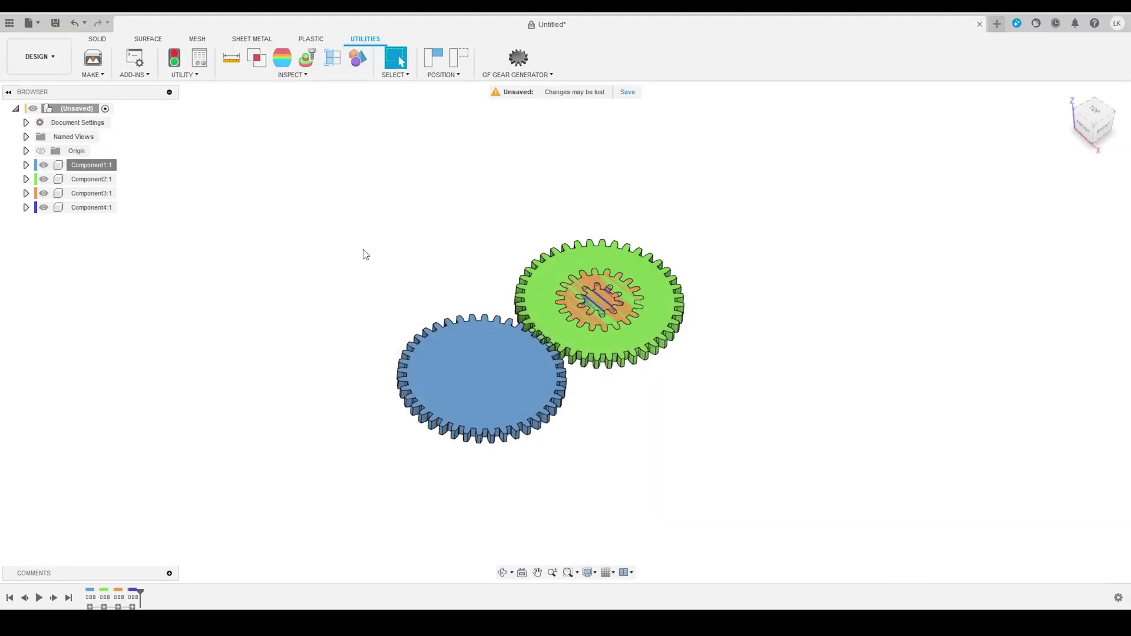
Switch back to Fusion and move the 20-tooth gear, Component3, by -21-28 mm along the Y axis.
{"action": "right_click", "coordinate": [91, 194]}
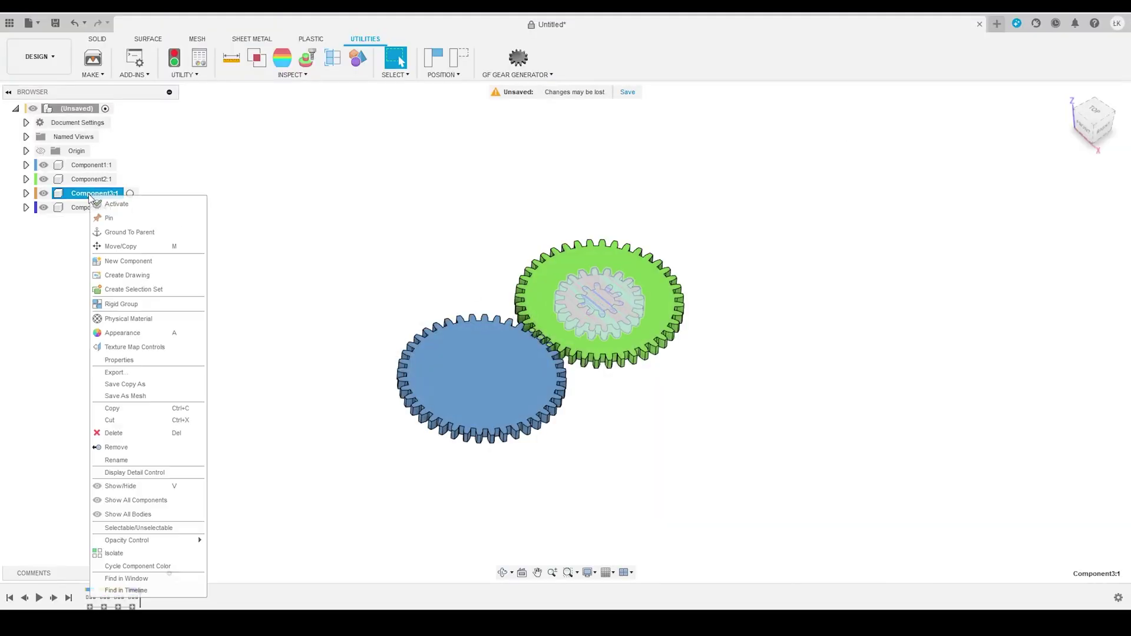
{"action": "left_click", "coordinate": [120, 247]}
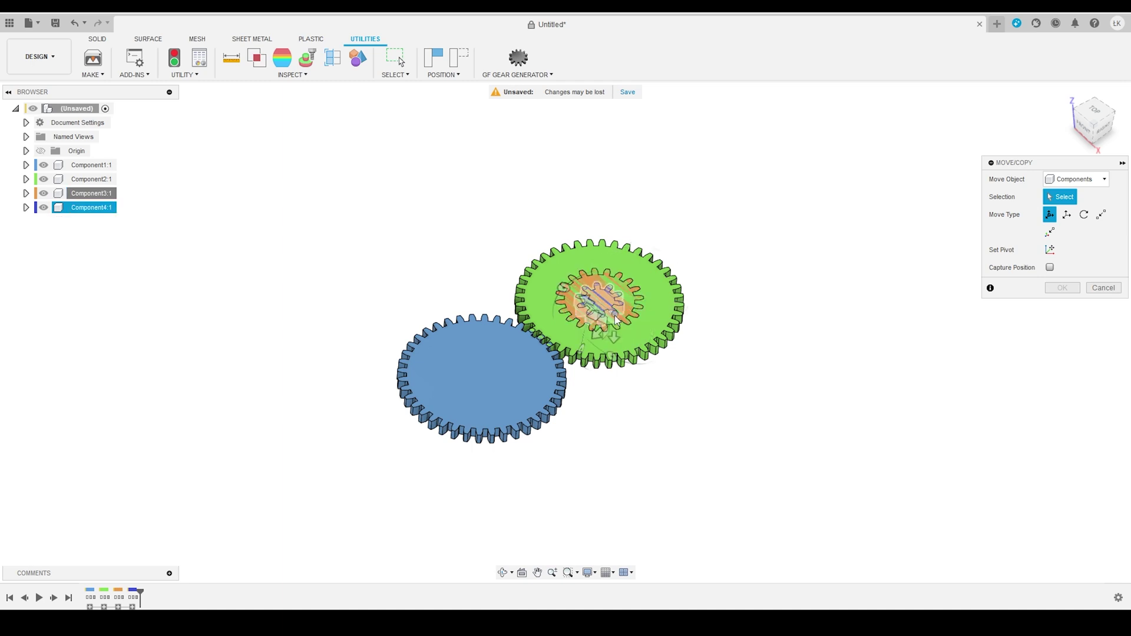
{"action": "left_click", "coordinate": [94, 195]}
{"action": "left_click_drag", "start_coordinate": [627, 287], "coordinate": [446, 387]}
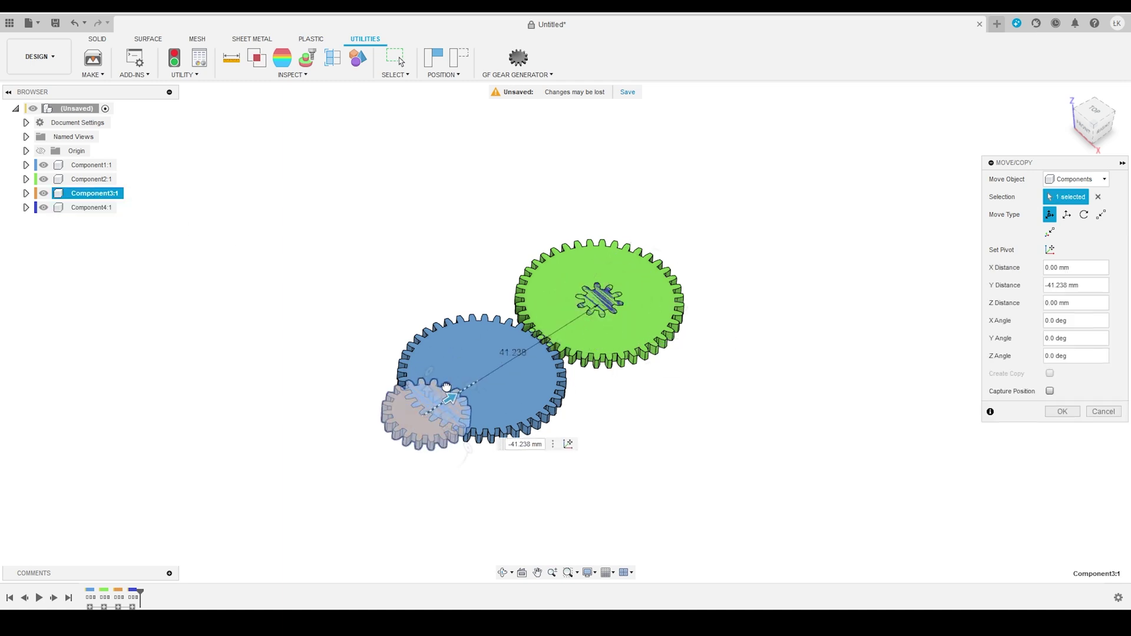
{"action": "type", "text": "-21-"}
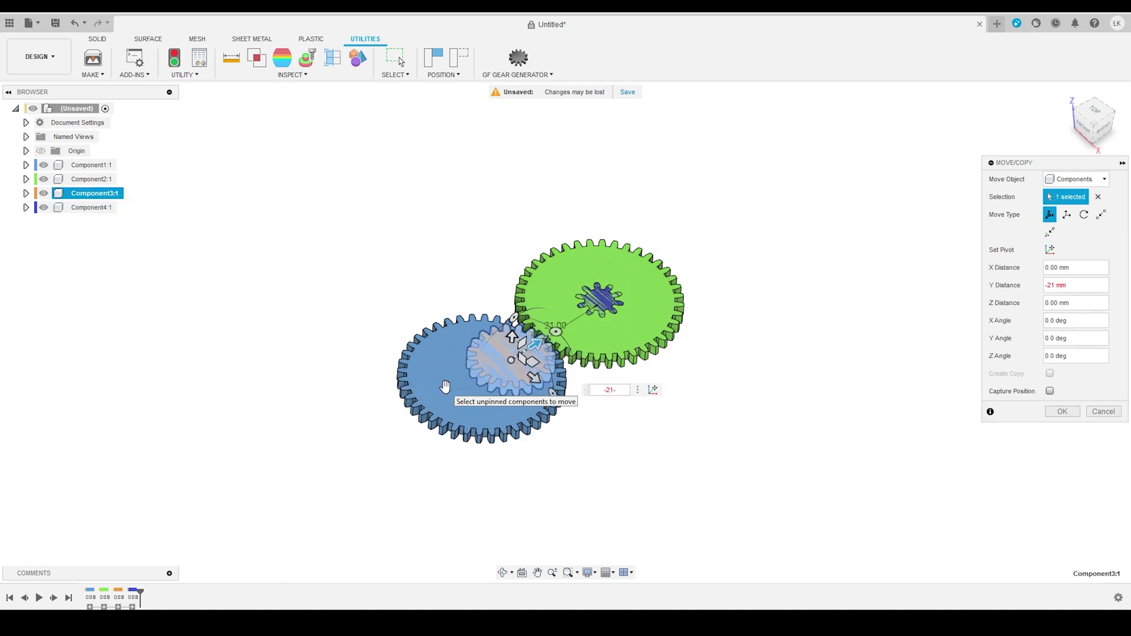
{"action": "key", "text": "Return"}
{"action": "key", "text": "Return"}
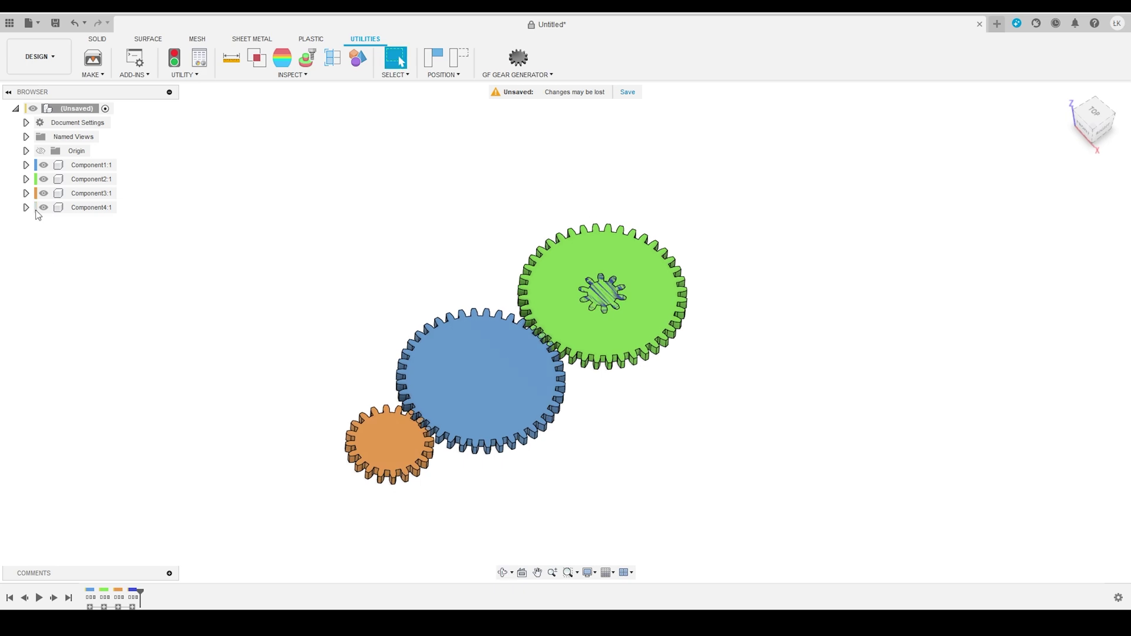
Select Component4, then in the browser calculator set gear 1 to 10 teeth and recalculate the center distance.
{"action": "left_click", "coordinate": [71, 207]}
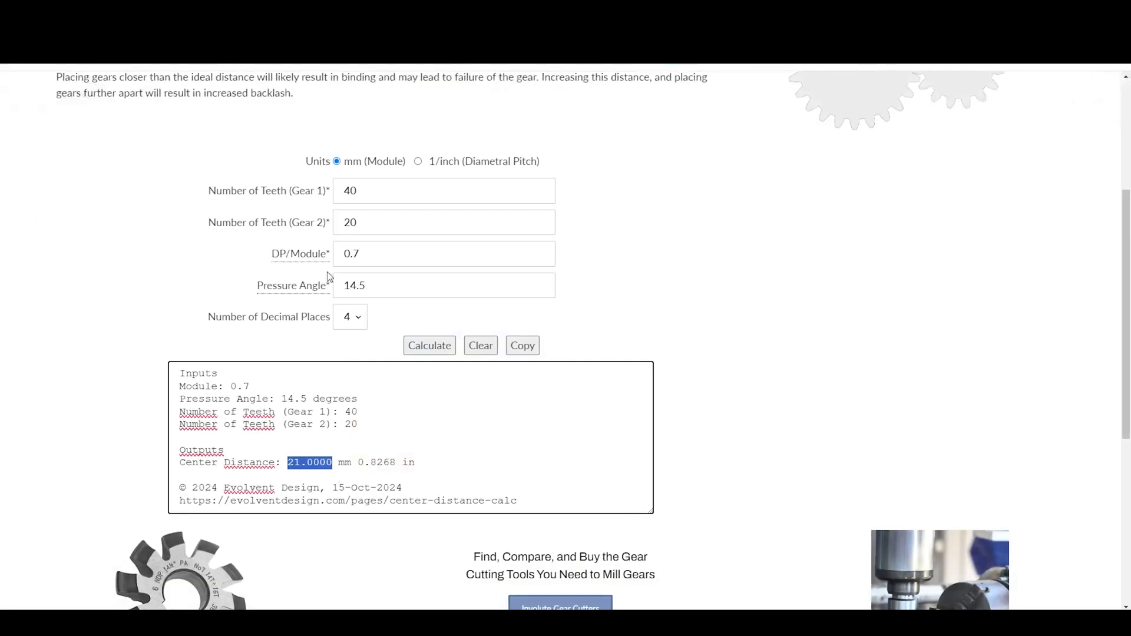
{"action": "double_click", "coordinate": [337, 190]}
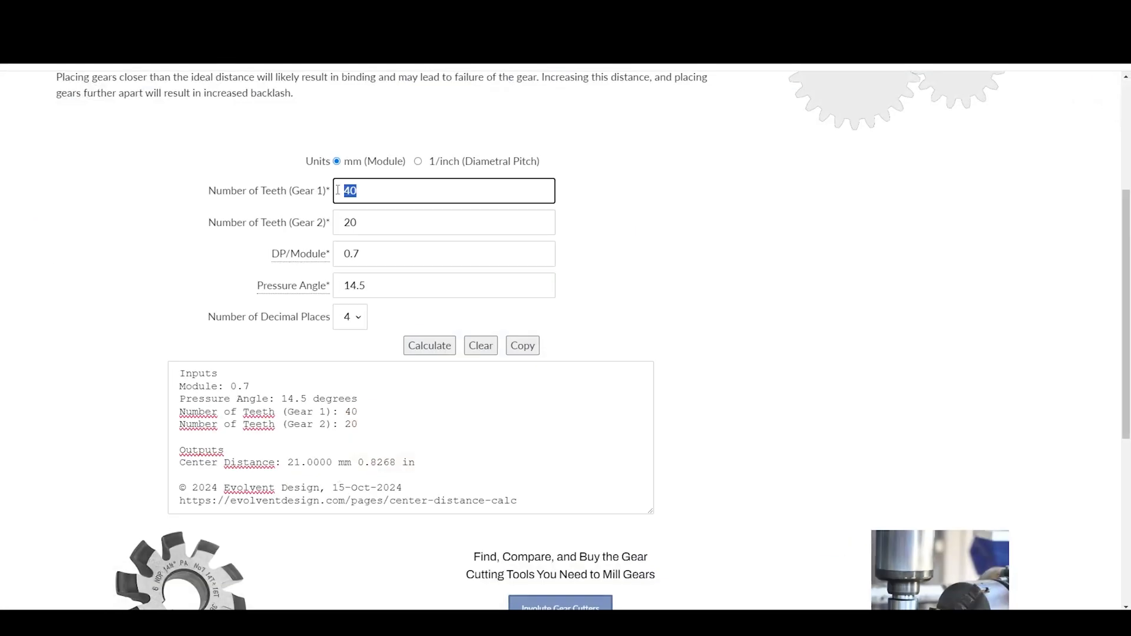
{"action": "left_click", "coordinate": [428, 346]}
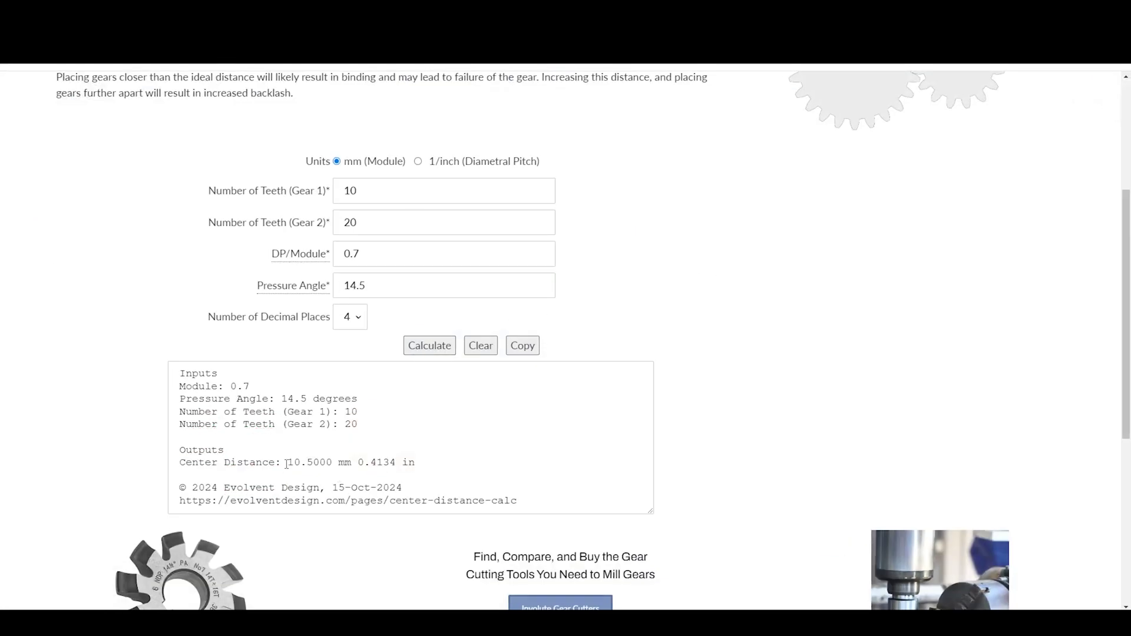
{"action": "left_click_drag", "start_coordinate": [288, 463], "coordinate": [328, 463]}
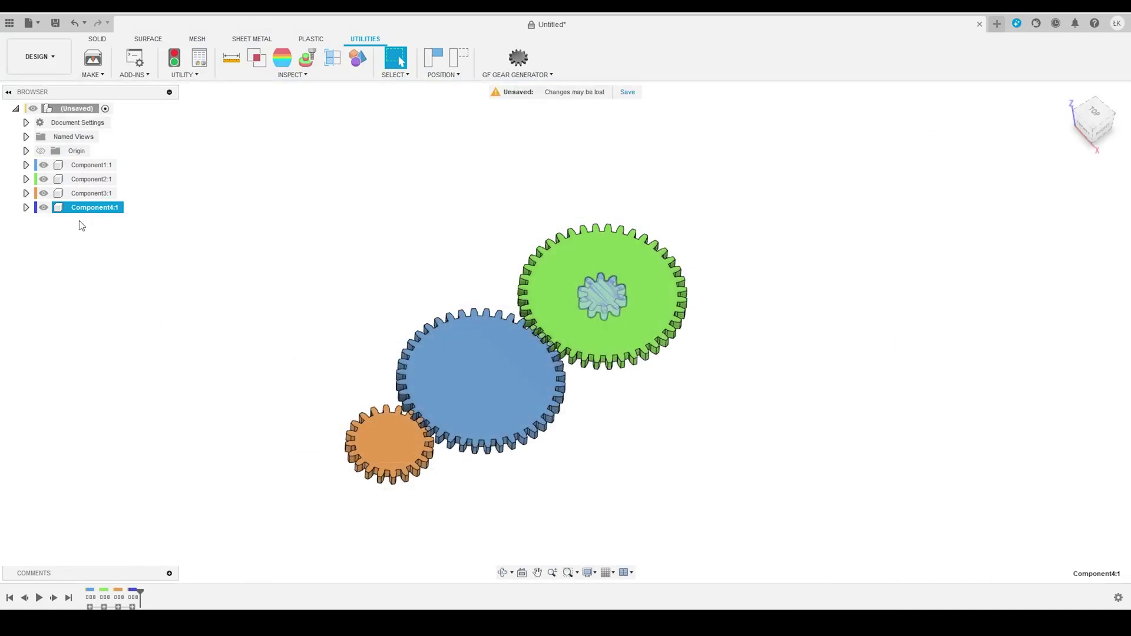
Move Component4 by -21-28-10.5 mm along the Y axis so it sits beside the orange gear.
{"action": "right_click", "coordinate": [83, 208]}
{"action": "left_click", "coordinate": [126, 246]}
{"action": "left_click_drag", "start_coordinate": [626, 279], "coordinate": [376, 442]}
{"action": "type", "text": "-21-28"}
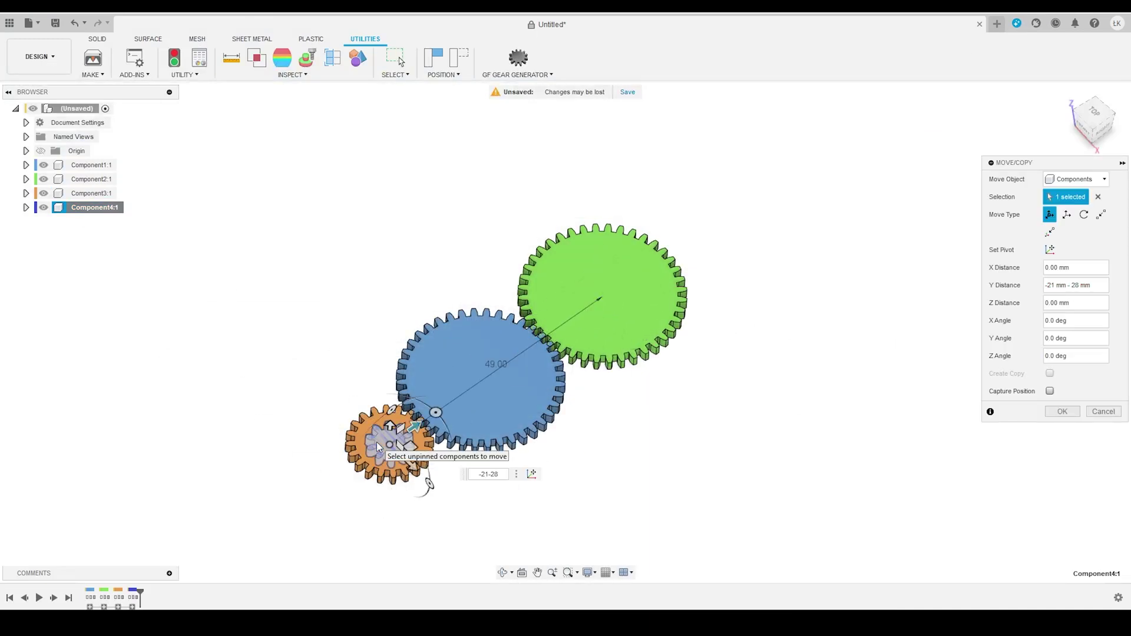
{"action": "type", "text": "-10.5"}
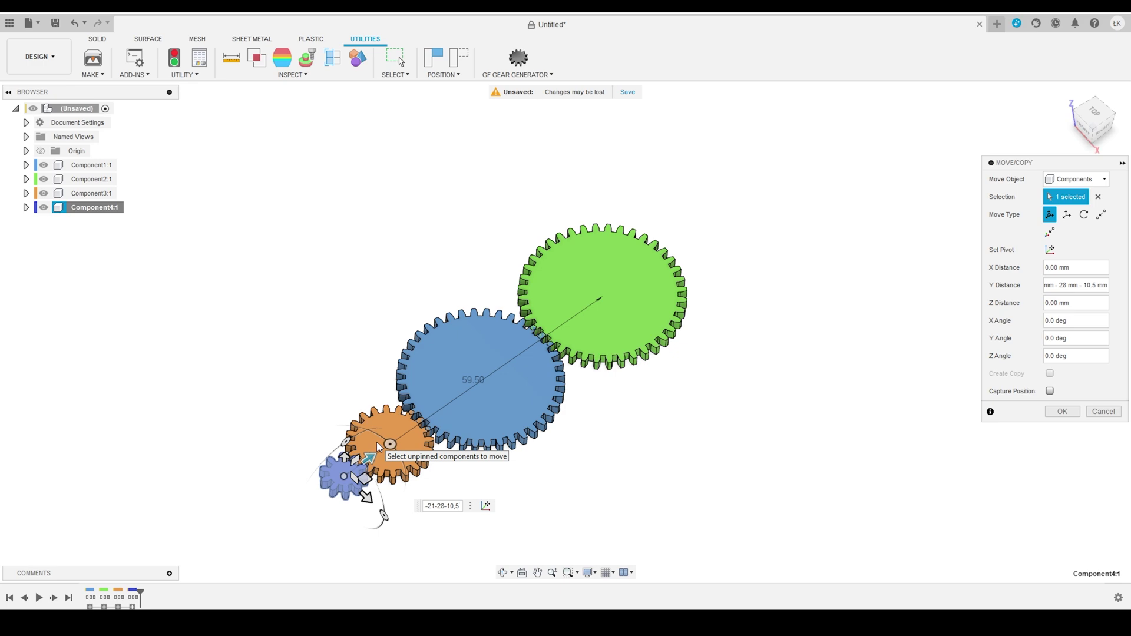
{"action": "key", "text": "Return"}
Rotate Component1 by 360/(40*2) degrees about the Z axis to align its teeth with the neighbouring gears.
{"action": "middle_click_drag", "start_coordinate": [605, 499], "coordinate": [603, 519], "text": "shift"}
{"action": "scroll", "coordinate": [434, 503], "scroll_direction": "up", "scroll_amount": 3}
{"action": "middle_click_drag", "start_coordinate": [434, 503], "coordinate": [432, 530], "text": "shift"}
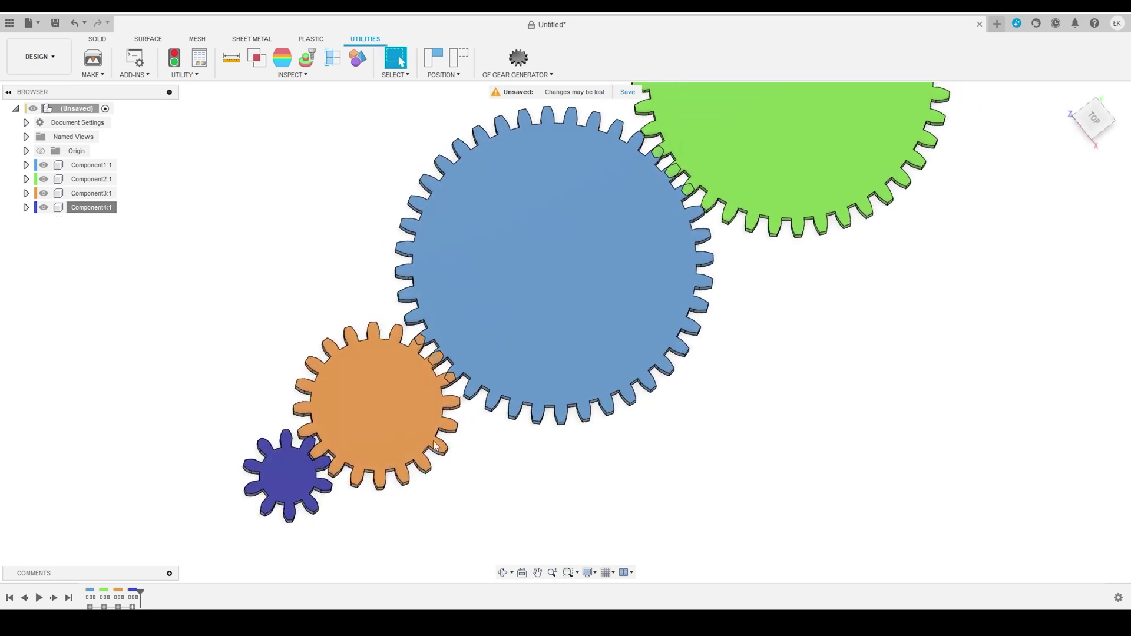
{"action": "scroll", "coordinate": [630, 464], "scroll_direction": "down", "scroll_amount": 3}
{"action": "middle_click_drag", "start_coordinate": [626, 238], "coordinate": [775, 397], "text": "shift"}
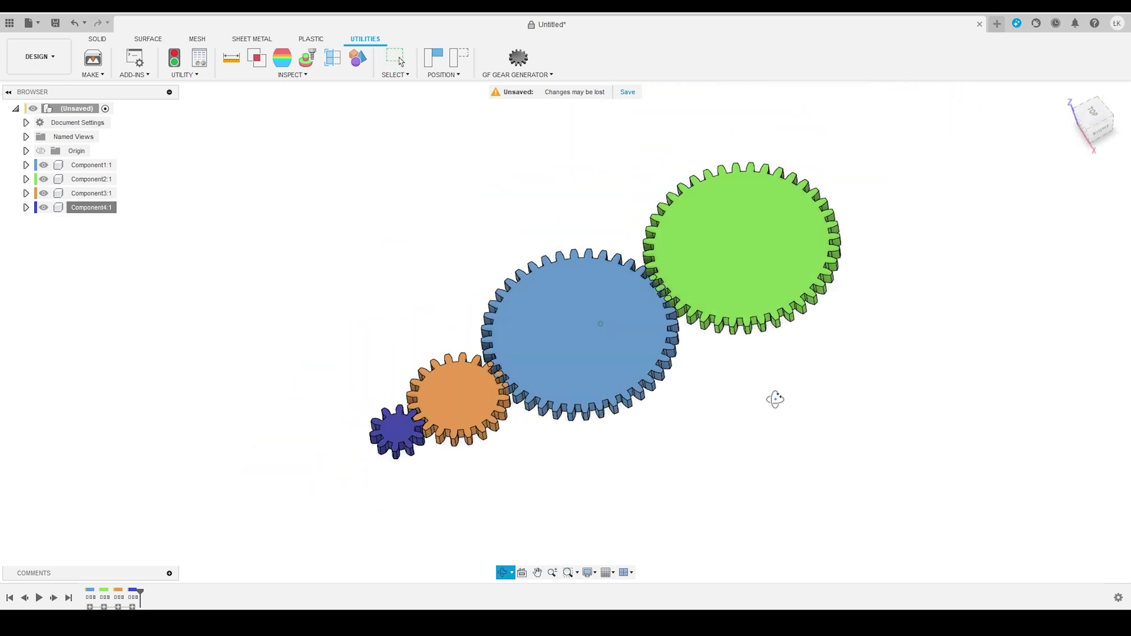
{"action": "left_click", "coordinate": [618, 362]}
{"action": "right_click", "coordinate": [105, 166]}
{"action": "left_click", "coordinate": [135, 220]}
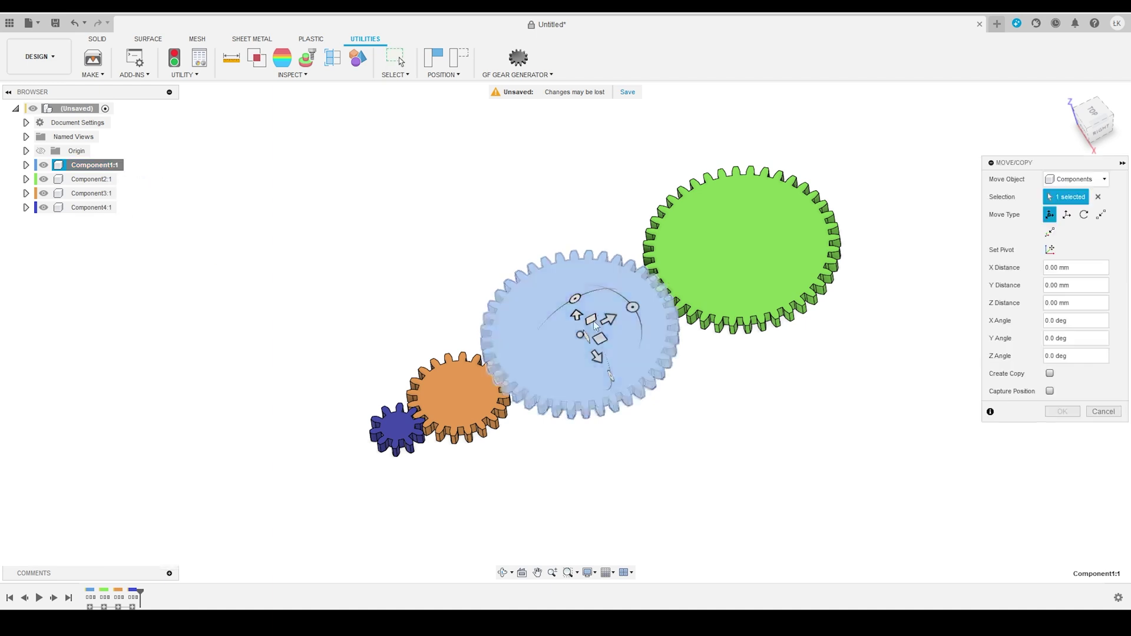
{"action": "left_click_drag", "start_coordinate": [631, 307], "coordinate": [635, 318]}
{"action": "type", "text": "3"}
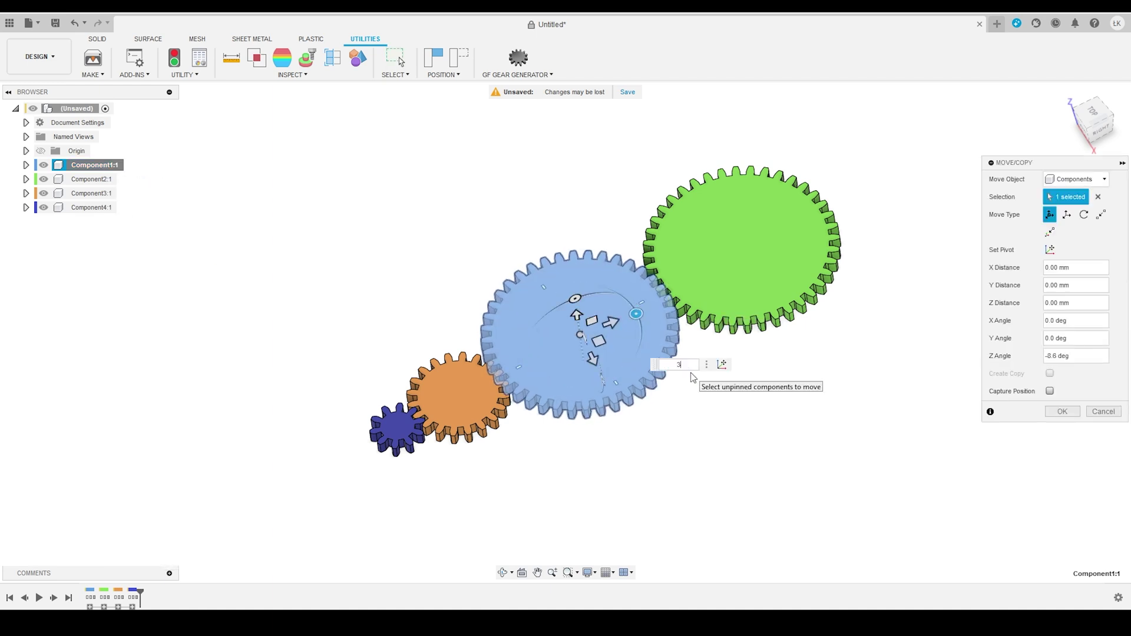
{"action": "type", "text": "60/("}
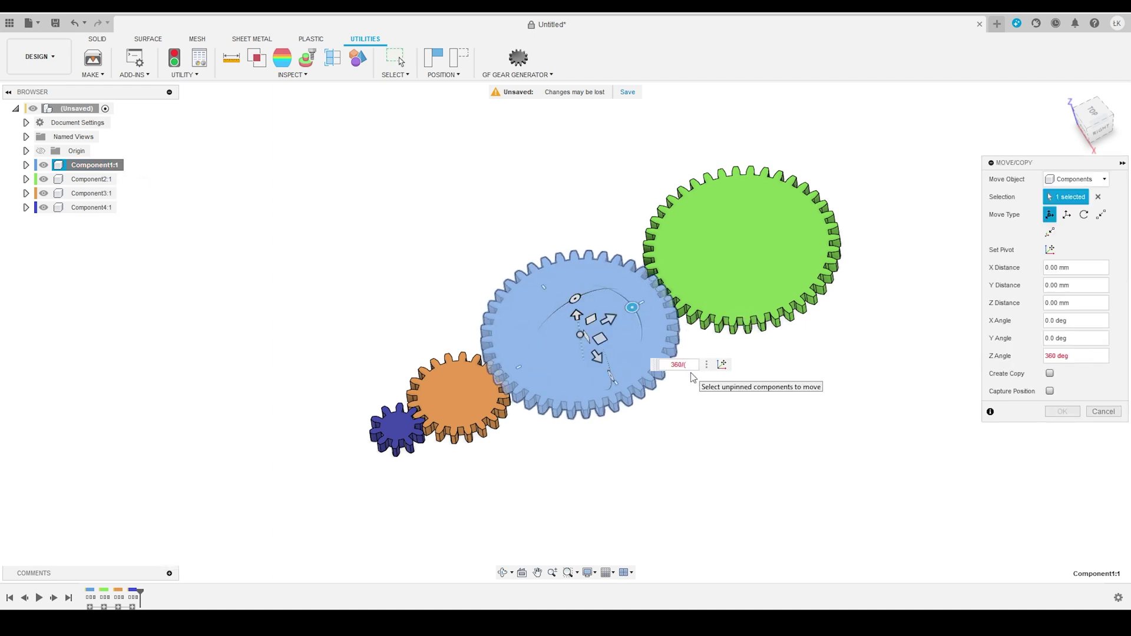
{"action": "type", "text": "40*2)"}
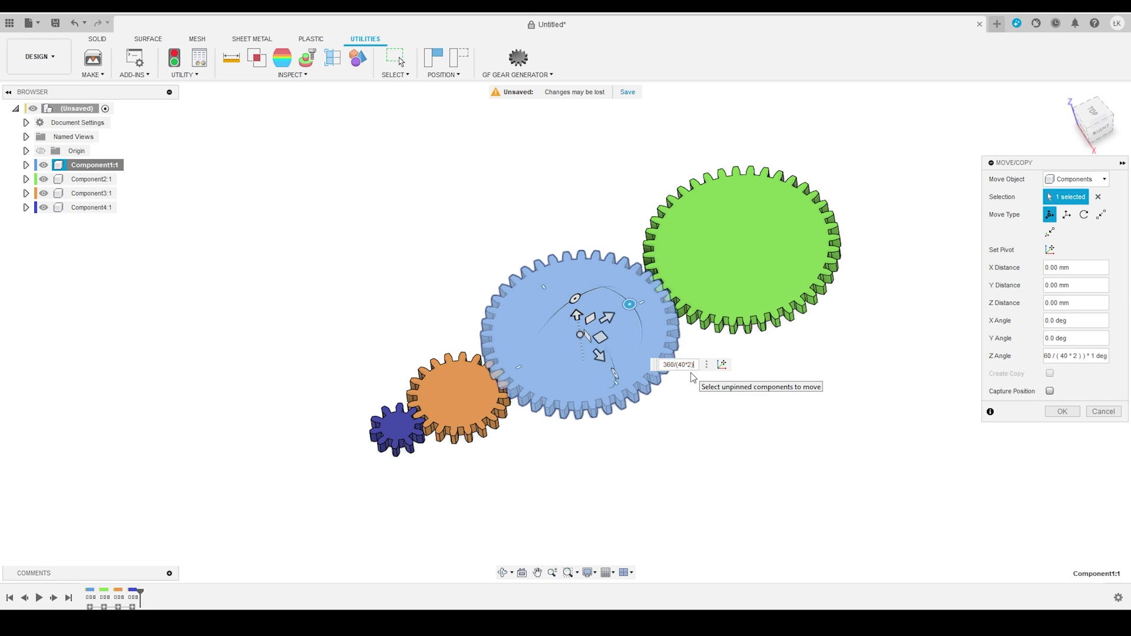
{"action": "key", "text": "Return"}
Examine how the teeth of the blue gear mesh with the neighbouring gears.
{"action": "middle_click_drag", "start_coordinate": [691, 374], "coordinate": [683, 343], "text": "shift"}
{"action": "scroll", "coordinate": [677, 312], "scroll_direction": "up", "scroll_amount": 5}
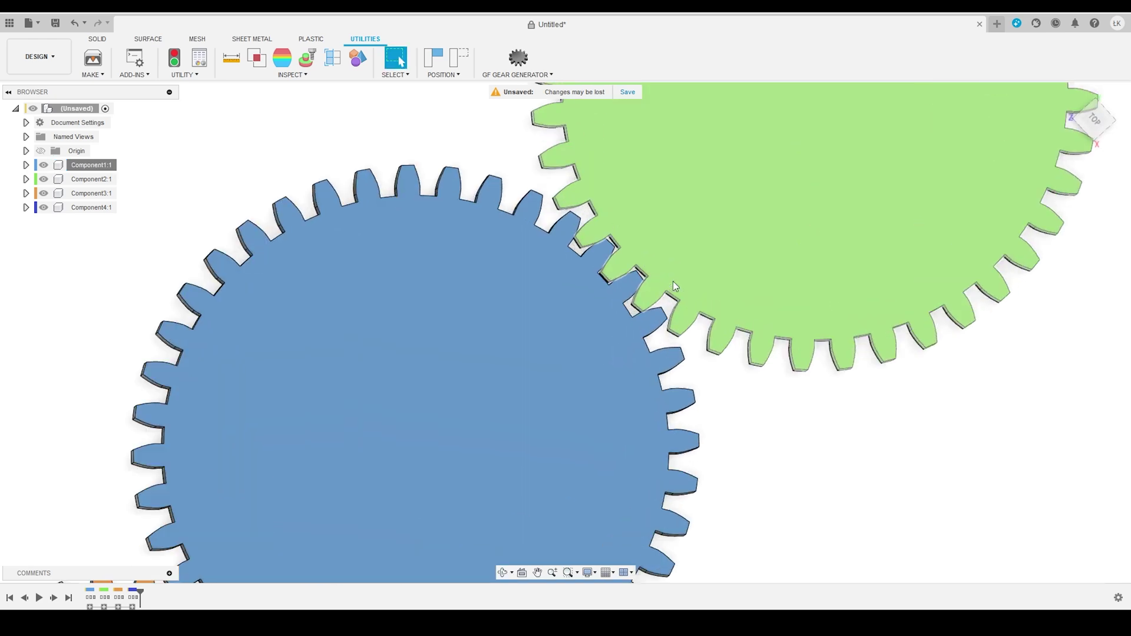
{"action": "scroll", "coordinate": [673, 281], "scroll_direction": "down", "scroll_amount": 8}
{"action": "scroll", "coordinate": [416, 472], "scroll_direction": "up", "scroll_amount": 5}
{"action": "scroll", "coordinate": [420, 470], "scroll_direction": "down", "scroll_amount": 5}
{"action": "middle_click_drag", "start_coordinate": [419, 470], "coordinate": [560, 507], "text": "shift"}
{"action": "scroll", "coordinate": [692, 478], "scroll_direction": "down", "scroll_amount": 4}
{"action": "scroll", "coordinate": [489, 486], "scroll_direction": "up", "scroll_amount": 4}
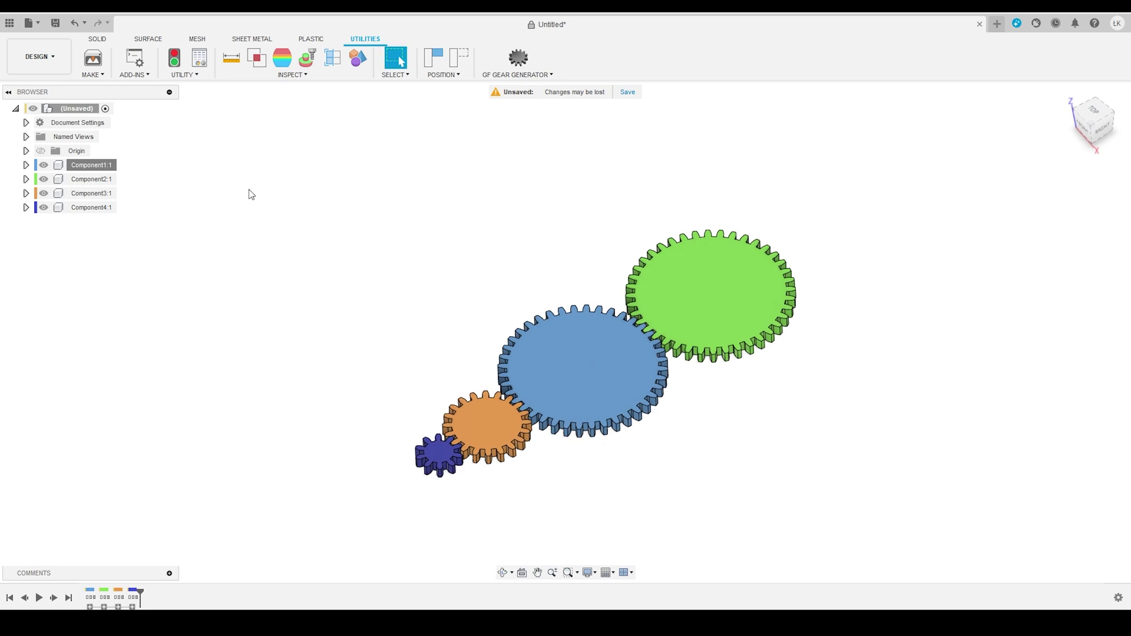
Start a sketch on the green gear's top face, capturing the component positions, and draw a 3 mm diameter circle at its centre.
{"action": "left_click", "coordinate": [97, 39]}
{"action": "left_click", "coordinate": [91, 57]}
{"action": "left_click", "coordinate": [683, 300]}
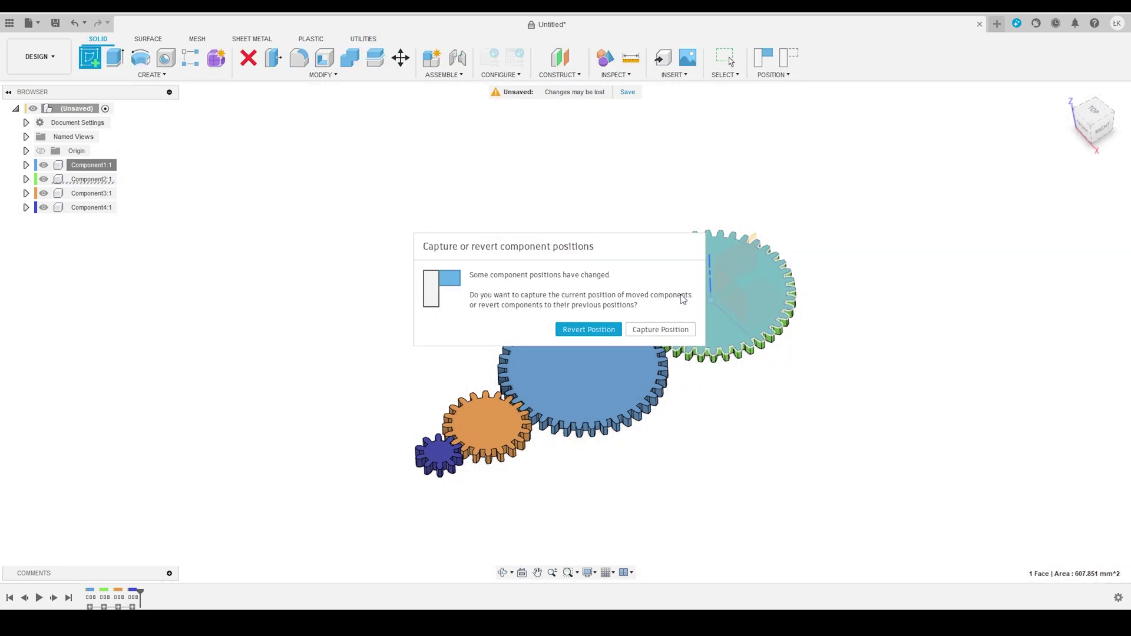
{"action": "left_click", "coordinate": [668, 331]}
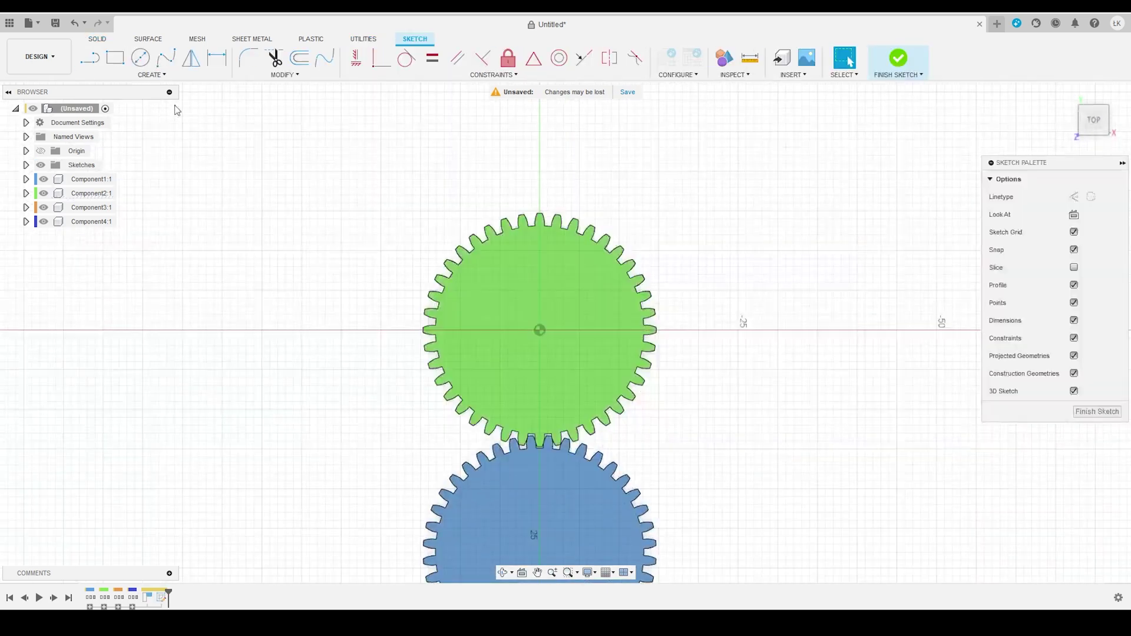
{"action": "key", "text": "c"}
{"action": "left_click", "coordinate": [540, 330]}
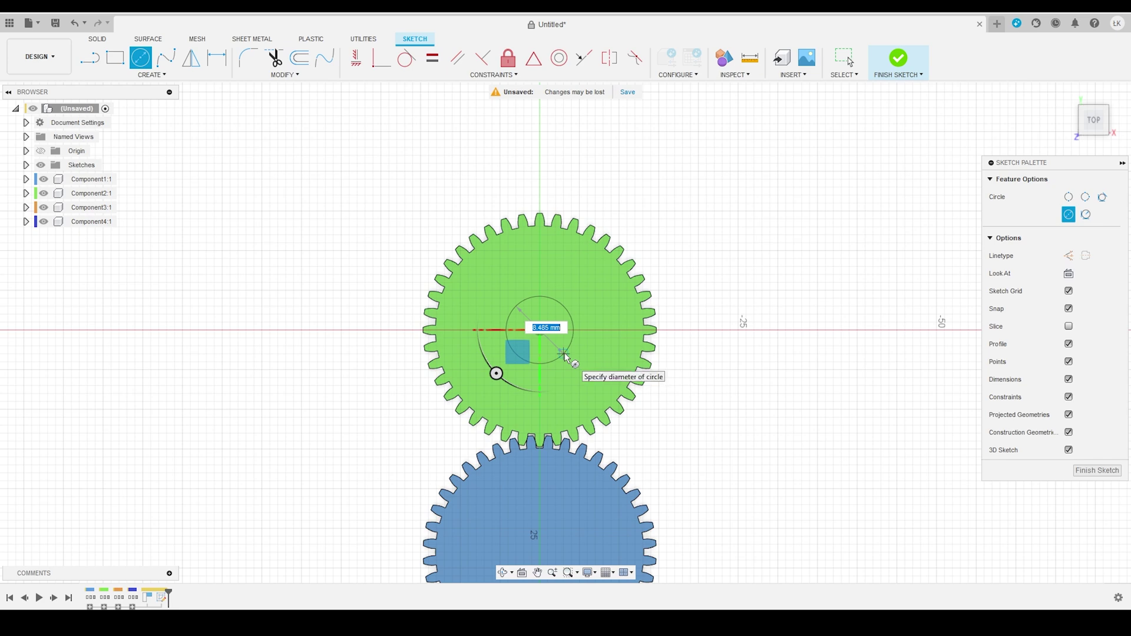
{"action": "type", "text": "3"}
{"action": "key", "text": "Return"}
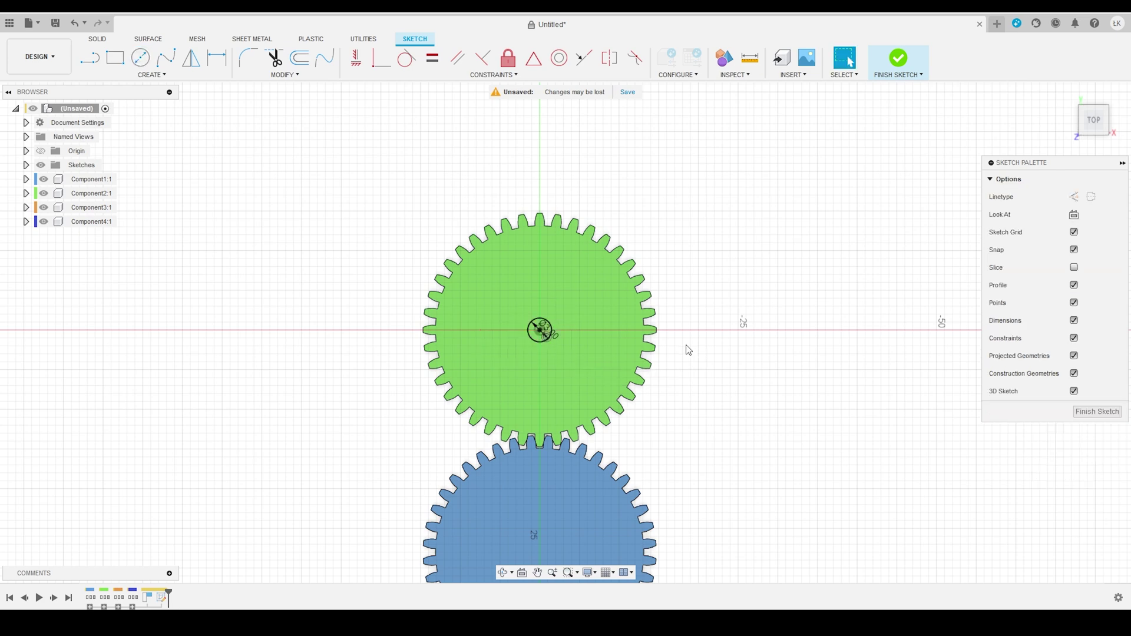
Offset the 3 mm circle on the green gear slightly outward.
{"action": "scroll", "coordinate": [548, 318], "scroll_direction": "up", "scroll_amount": 10}
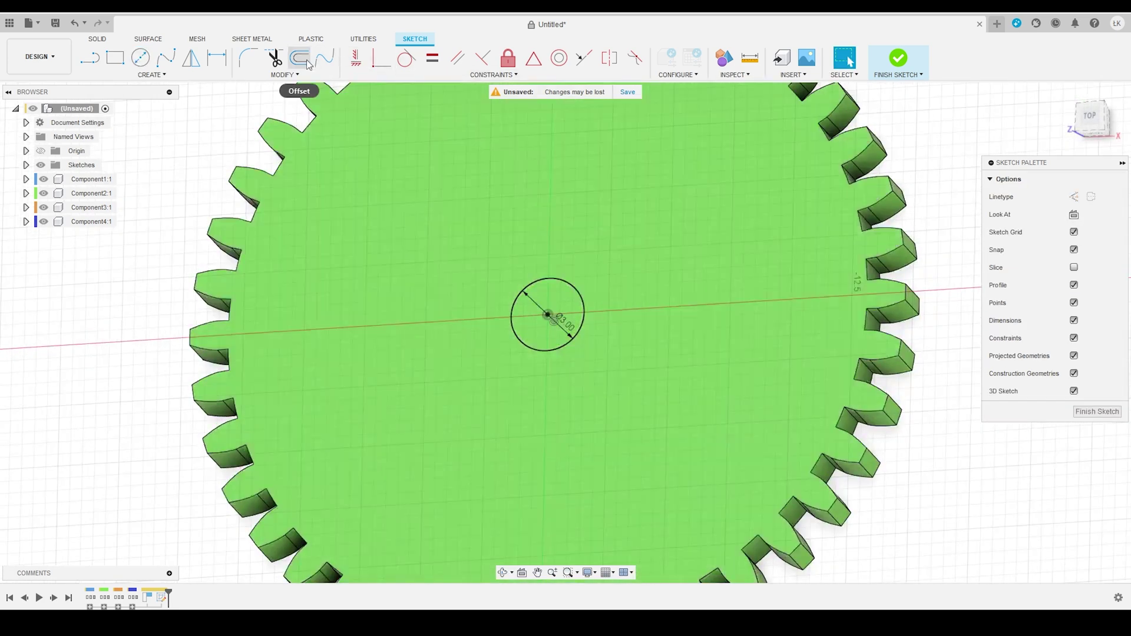
{"action": "left_click", "coordinate": [299, 57]}
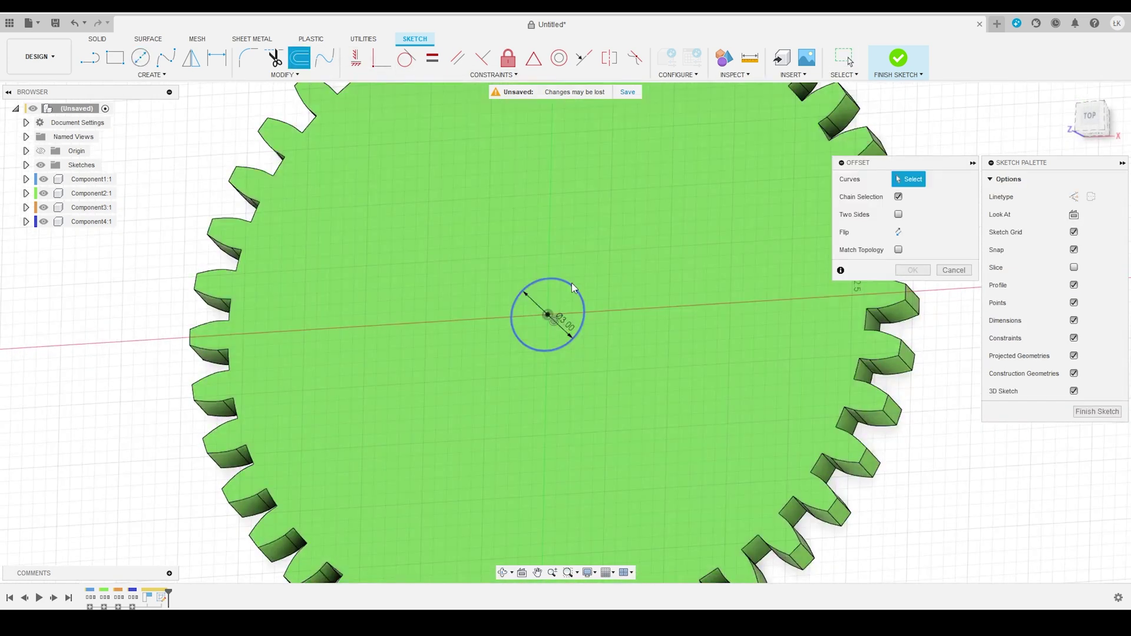
{"action": "left_click", "coordinate": [572, 288]}
{"action": "scroll", "coordinate": [585, 372], "scroll_direction": "up", "scroll_amount": 6}
{"action": "key", "text": "Return"}
{"action": "scroll", "coordinate": [589, 330], "scroll_direction": "down", "scroll_amount": 5}
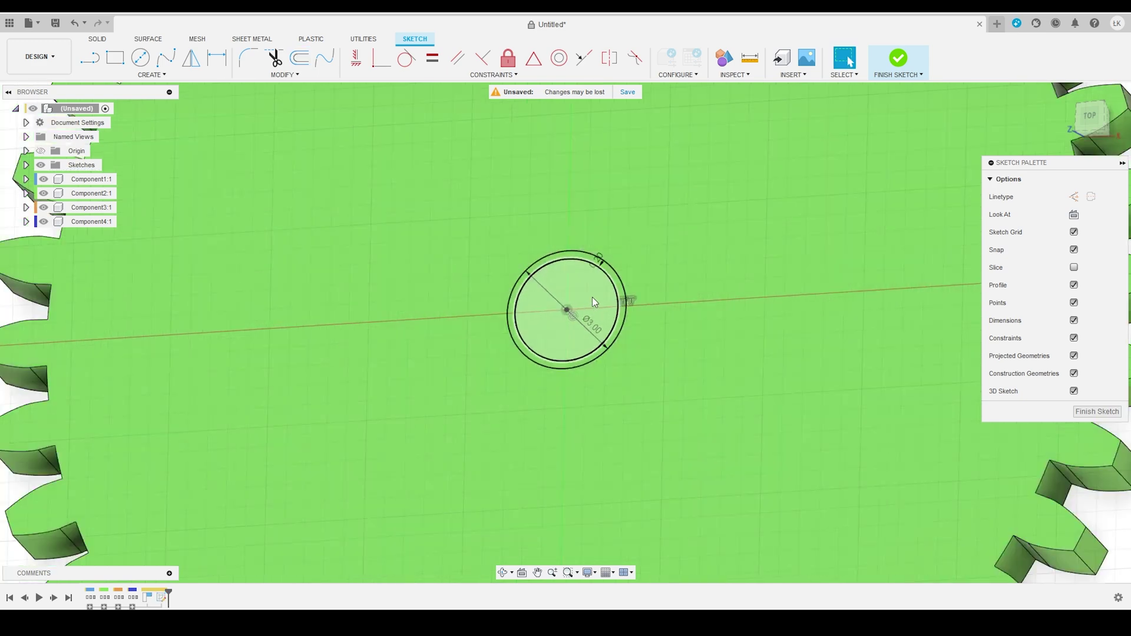
Extrude both circle profiles down through the green gear to cut the shaft hole.
{"action": "scroll", "coordinate": [592, 297], "scroll_direction": "up", "scroll_amount": 4}
{"action": "key", "text": "e"}
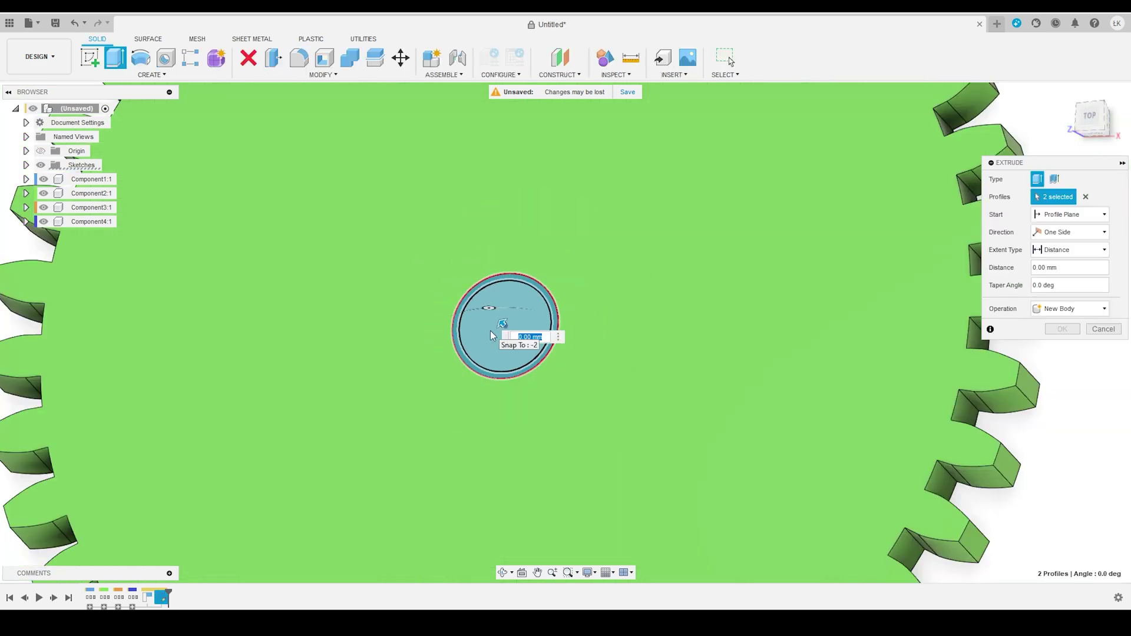
{"action": "left_click_drag", "start_coordinate": [490, 330], "coordinate": [479, 415]}
{"action": "key", "text": "Return"}
Extrude Sketch1's inner circle as a new body, 10 mm on each of two sides, and hide the sketch.
{"action": "left_click", "coordinate": [27, 165]}
{"action": "left_click", "coordinate": [51, 179]}
{"action": "scroll", "coordinate": [519, 321], "scroll_direction": "up", "scroll_amount": 2}
{"action": "left_click", "coordinate": [541, 335]}
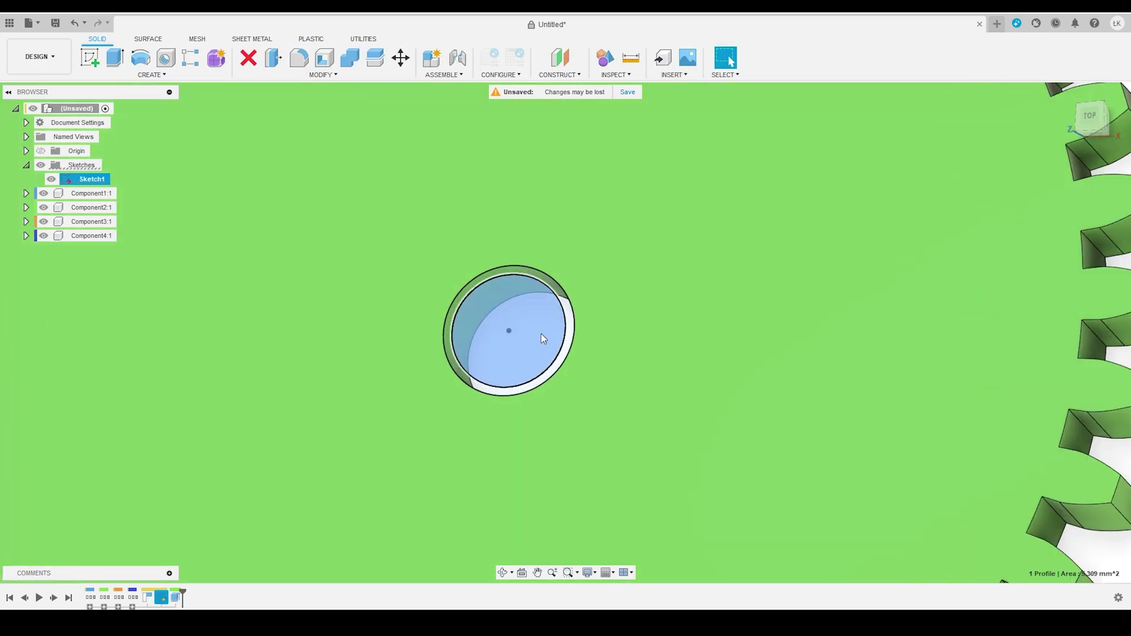
{"action": "key", "text": "e"}
{"action": "left_click", "coordinate": [1064, 232]}
{"action": "left_click", "coordinate": [1063, 260]}
{"action": "type", "text": "10"}
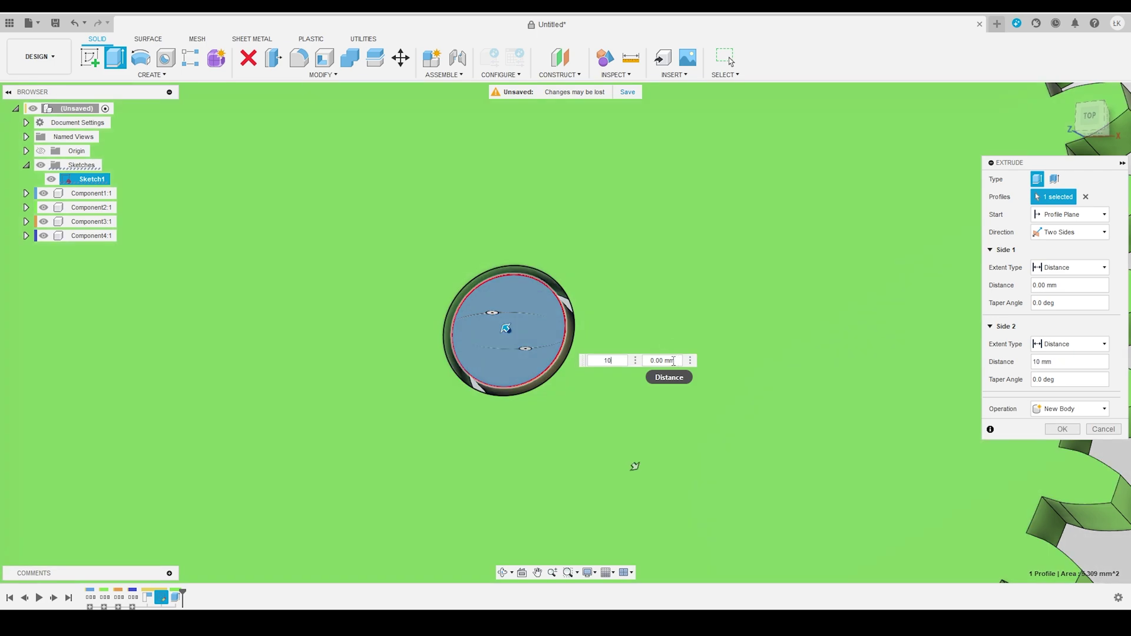
{"action": "left_click_drag", "start_coordinate": [677, 361], "coordinate": [632, 363]}
{"action": "type", "text": "10"}
{"action": "left_click", "coordinate": [1062, 429]}
{"action": "scroll", "coordinate": [398, 318], "scroll_direction": "down", "scroll_amount": 3}
{"action": "left_click", "coordinate": [51, 193]}
Start a sketch on the blue gear's top face and draw a 3 mm diameter circle at its centre.
{"action": "scroll", "coordinate": [534, 321], "scroll_direction": "down", "scroll_amount": 6}
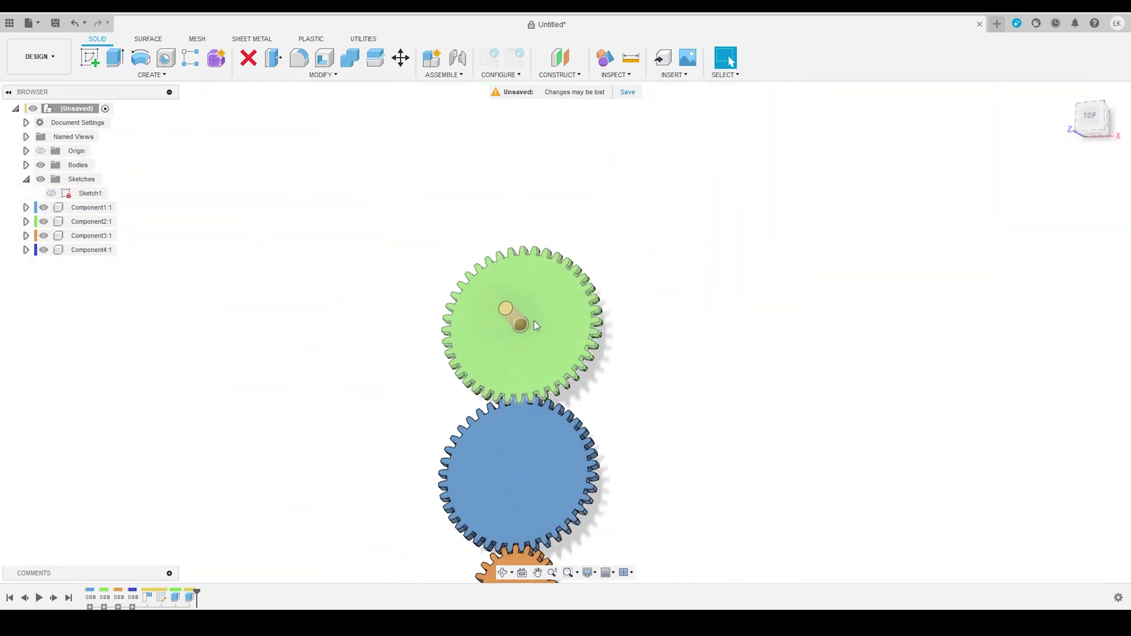
{"action": "mouse_move", "coordinate": [534, 321]}
{"action": "middle_mouse_down", "text": "shift"}
{"action": "mouse_move", "coordinate": [664, 412]}
{"action": "mouse_move", "coordinate": [704, 289]}
{"action": "middle_mouse_up", "text": "shift"}
{"action": "left_click", "coordinate": [90, 58]}
{"action": "left_click", "coordinate": [599, 391]}
{"action": "scroll", "coordinate": [588, 513], "scroll_direction": "up", "scroll_amount": 5}
{"action": "left_click", "coordinate": [566, 372]}
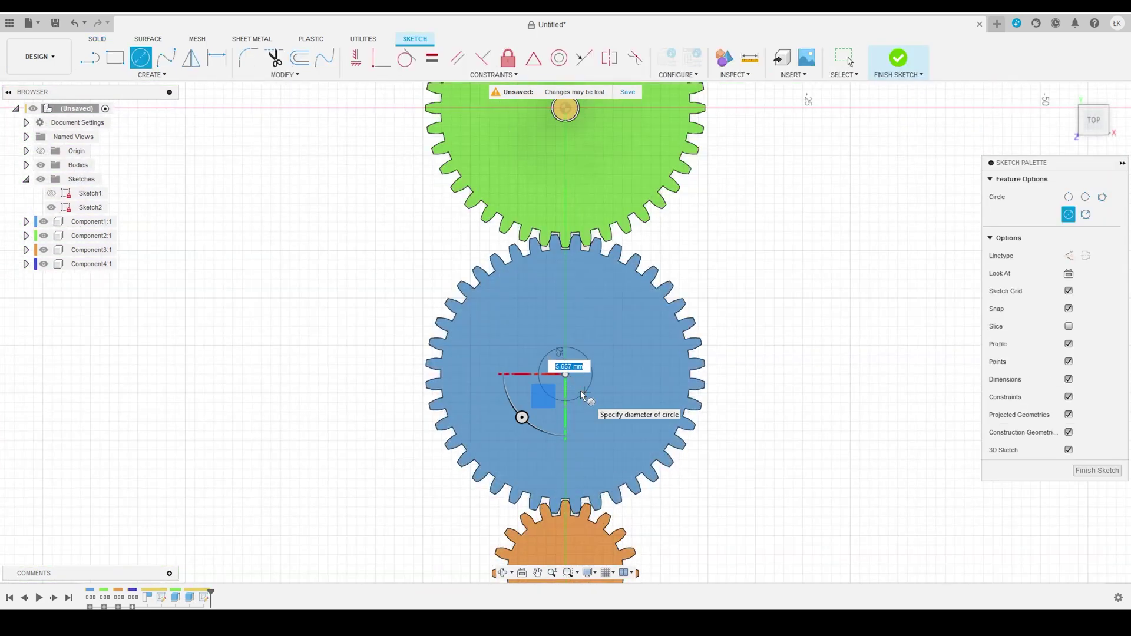
{"action": "type", "text": "3"}
Offset the blue gear's centre circle slightly outward and finish the sketch.
{"action": "scroll", "coordinate": [576, 377], "scroll_direction": "up", "scroll_amount": 5}
{"action": "left_click", "coordinate": [300, 58]}
{"action": "left_click", "coordinate": [578, 338]}
{"action": "left_click", "coordinate": [898, 58]}
Extrude both circle profiles by -10 mm to cut the shaft hole through the blue gear.
{"action": "middle_click_drag", "start_coordinate": [704, 424], "coordinate": [684, 399], "text": "shift"}
{"action": "left_click", "coordinate": [115, 57]}
{"action": "left_click", "coordinate": [554, 371]}
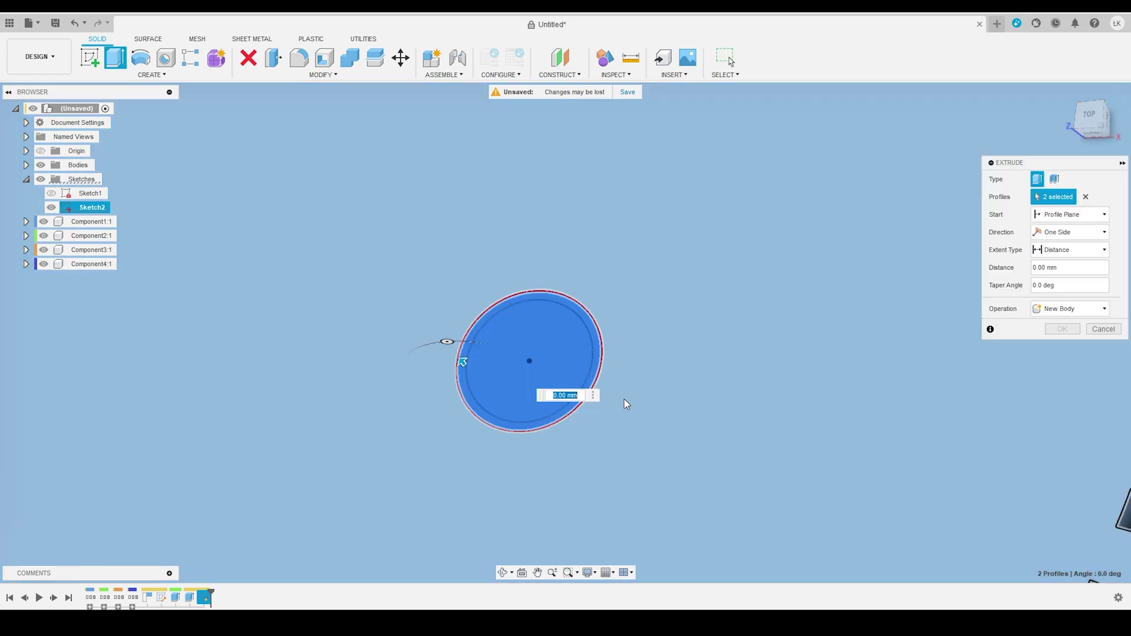
{"action": "type", "text": "-10"}
Show Sketch2 and extrude its inner circle as a new body, 10 mm on each of two sides.
{"action": "left_click", "coordinate": [51, 207]}
{"action": "left_click", "coordinate": [531, 365]}
{"action": "left_click", "coordinate": [1070, 232]}
{"action": "left_click", "coordinate": [1067, 263]}
{"action": "type", "text": "10"}
{"action": "key", "text": "Return"}
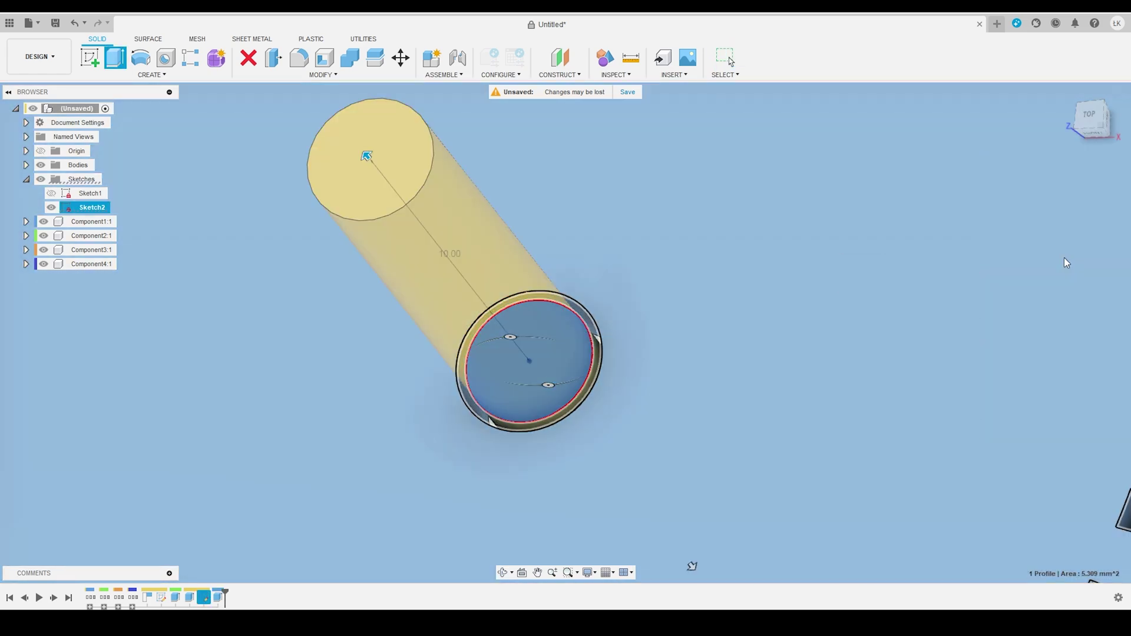
Start a sketch on the orange gear's top face and draw a 3 mm diameter circle at its centre.
{"action": "scroll", "coordinate": [354, 330], "scroll_direction": "down", "scroll_amount": 5}
{"action": "middle_click_drag", "start_coordinate": [354, 330], "coordinate": [447, 413], "text": "shift"}
{"action": "left_click", "coordinate": [90, 57]}
{"action": "left_click", "coordinate": [543, 558]}
{"action": "left_click", "coordinate": [140, 57]}
{"action": "left_click", "coordinate": [523, 490]}
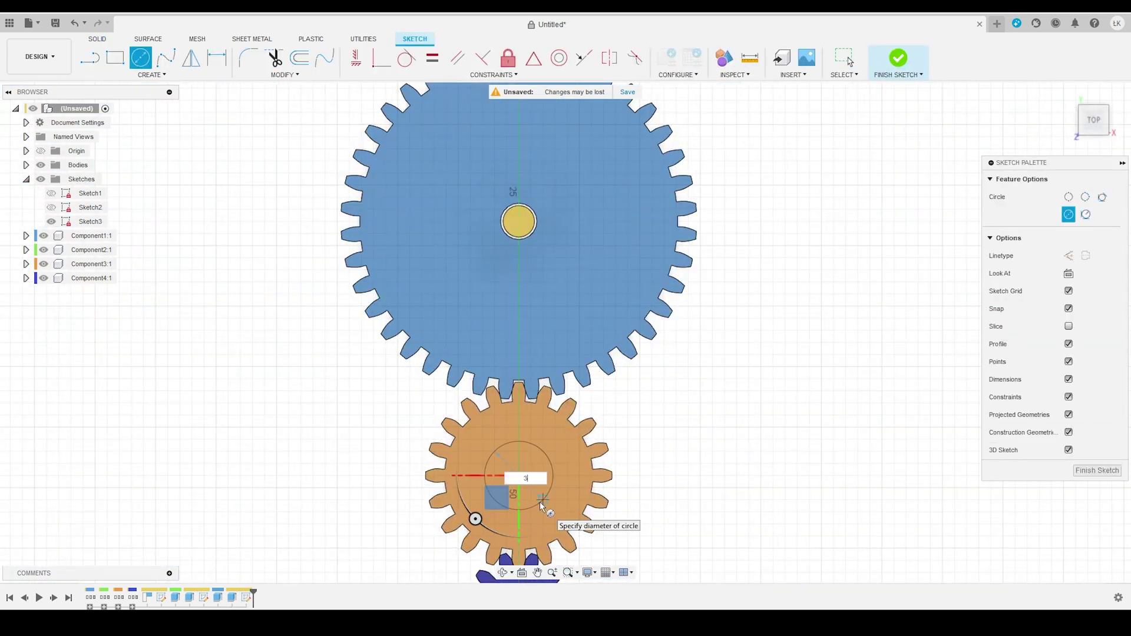
{"action": "type", "text": "3"}
Offset the orange gear's centre circle slightly outward and finish the sketch.
{"action": "scroll", "coordinate": [536, 504], "scroll_direction": "up", "scroll_amount": 5}
{"action": "left_click", "coordinate": [299, 58]}
{"action": "left_click", "coordinate": [517, 360]}
{"action": "left_click", "coordinate": [899, 58]}
Cut the shaft hole through the orange gear and extrude the inner circle as a new body, 10 mm on each of two sides.
{"action": "left_click", "coordinate": [531, 407]}
{"action": "key", "text": "e"}
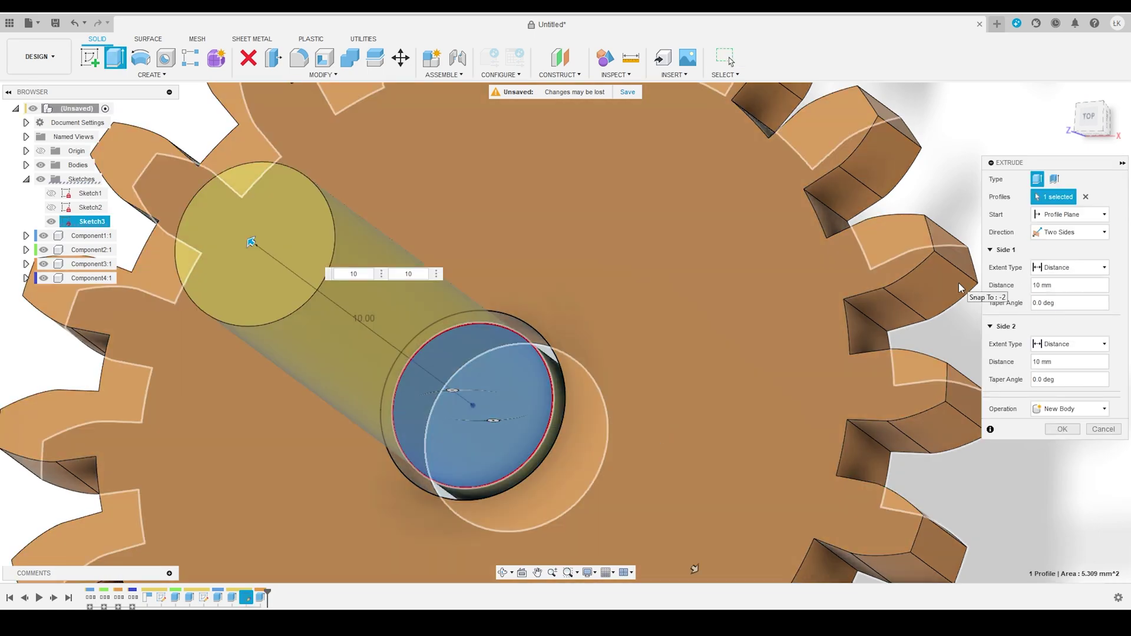
{"action": "key", "text": "Return"}
Start a sketch on the small dark blue gear's top face and draw a 3 mm diameter circle at its centre.
{"action": "scroll", "coordinate": [565, 412], "scroll_direction": "down", "scroll_amount": 5}
{"action": "middle_click_drag", "start_coordinate": [590, 424], "coordinate": [530, 442], "text": "shift"}
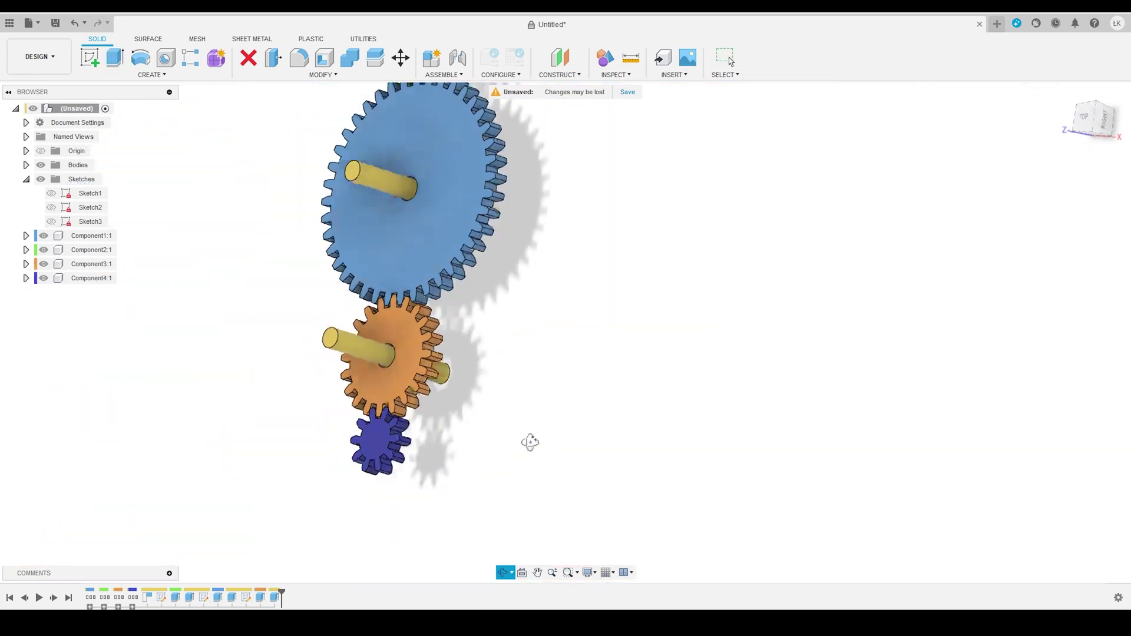
{"action": "scroll", "coordinate": [378, 413], "scroll_direction": "up", "scroll_amount": 3}
{"action": "left_click", "coordinate": [90, 58]}
{"action": "left_click", "coordinate": [366, 404]}
{"action": "scroll", "coordinate": [348, 439], "scroll_direction": "up", "scroll_amount": 8}
{"action": "middle_click_drag", "start_coordinate": [413, 401], "coordinate": [377, 354], "text": "shift"}
{"action": "left_click", "coordinate": [140, 62]}
{"action": "left_click", "coordinate": [432, 337]}
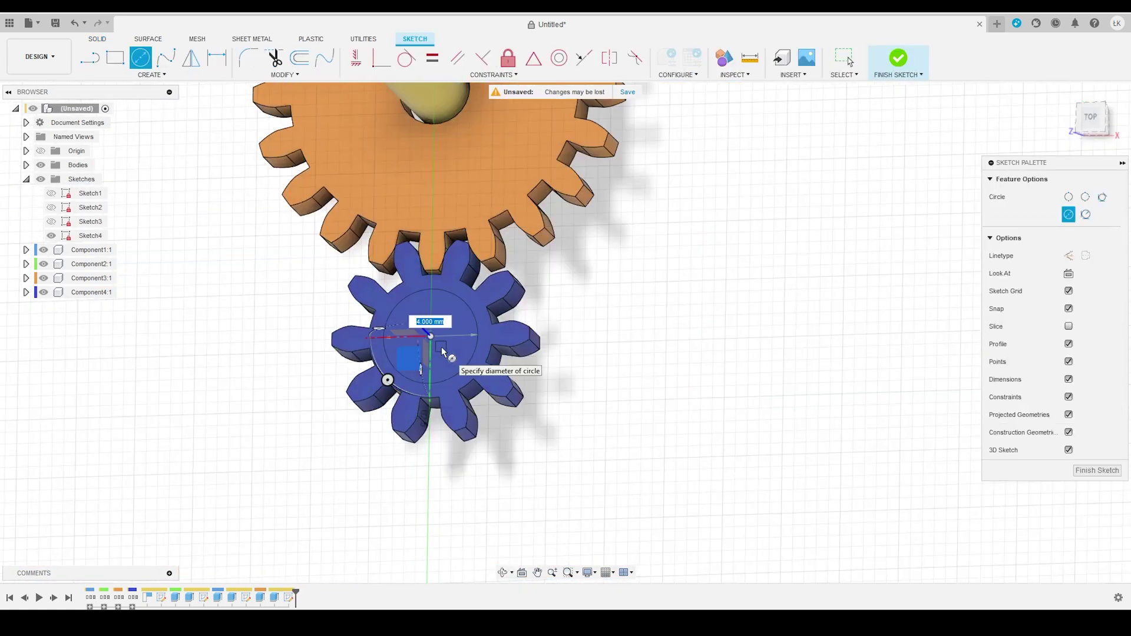
{"action": "scroll", "coordinate": [395, 383], "scroll_direction": "up", "scroll_amount": 5}
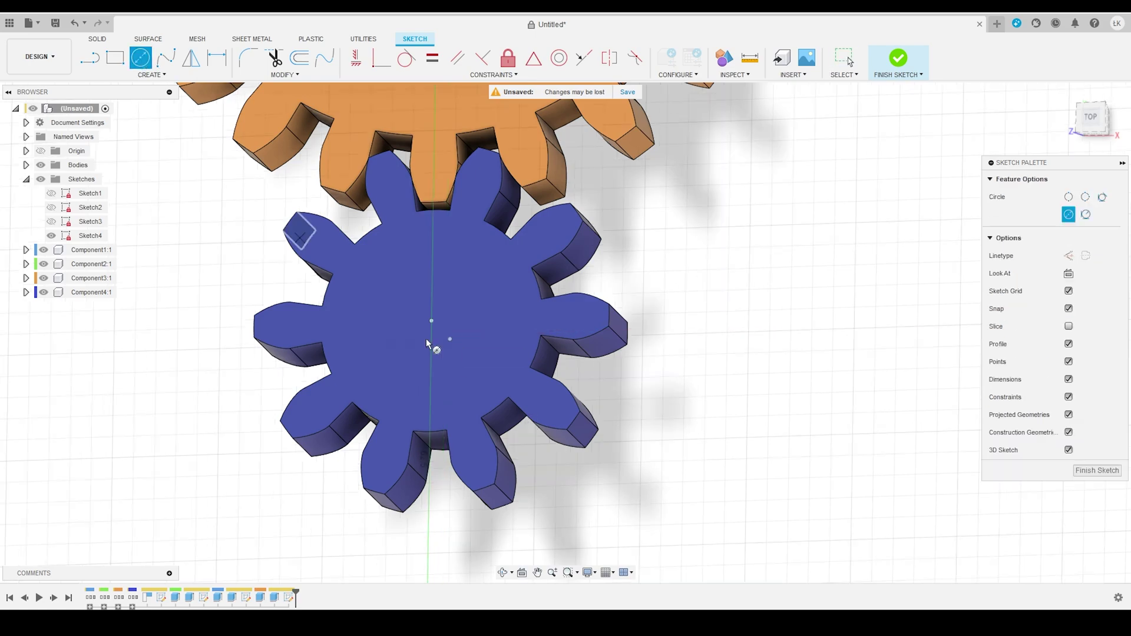
{"action": "type", "text": "3"}
{"action": "key", "text": "Return"}
Offset the dark blue gear's 3 mm circle outward by 0.2 mm.
{"action": "scroll", "coordinate": [466, 348], "scroll_direction": "up", "scroll_amount": 5}
{"action": "scroll", "coordinate": [465, 347], "scroll_direction": "down", "scroll_amount": 5}
{"action": "left_click", "coordinate": [299, 57]}
{"action": "left_click", "coordinate": [493, 303]}
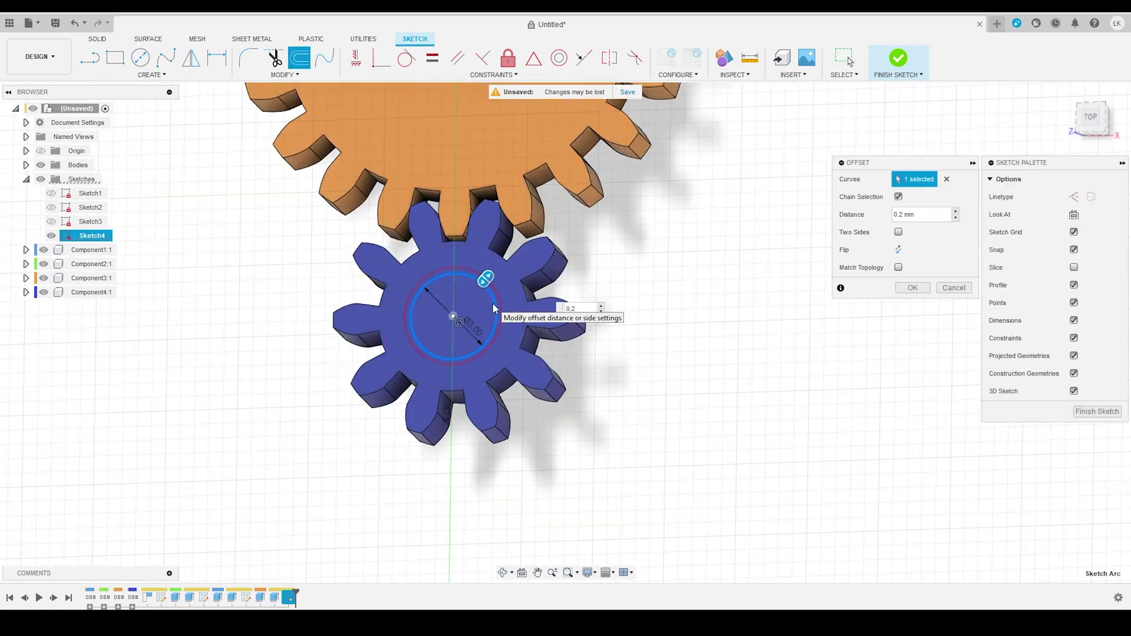
{"action": "key", "text": "Return"}
Extrude the circle profiles to cut the shaft hole through the small dark blue gear.
{"action": "key", "text": "e"}
{"action": "scroll", "coordinate": [471, 322], "scroll_direction": "up", "scroll_amount": 3}
{"action": "key", "text": "Return"}
Extrude Sketch4's inner circle on two sides as a new body to form the dark blue gear's shaft.
{"action": "scroll", "coordinate": [464, 324], "scroll_direction": "up", "scroll_amount": 3}
{"action": "left_click", "coordinate": [407, 306]}
{"action": "key", "text": "e"}
{"action": "left_click", "coordinate": [1068, 252]}
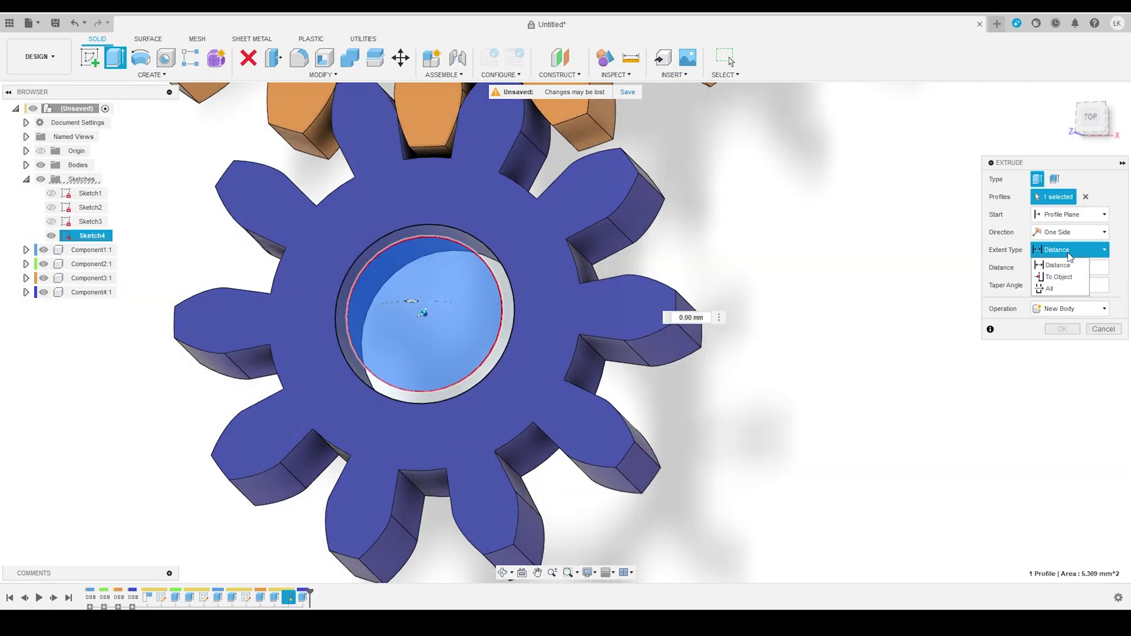
{"action": "left_click", "coordinate": [1069, 232]}
{"action": "left_click", "coordinate": [1069, 261]}
{"action": "key", "text": "Return"}
{"action": "scroll", "coordinate": [397, 298], "scroll_direction": "down", "scroll_amount": 10}
{"action": "middle_click_drag", "start_coordinate": [397, 298], "coordinate": [341, 431], "text": "shift"}
{"action": "left_click_drag", "start_coordinate": [341, 431], "coordinate": [386, 212]}
{"action": "scroll", "coordinate": [387, 212], "scroll_direction": "up", "scroll_amount": 3}
{"action": "key", "text": "Escape"}
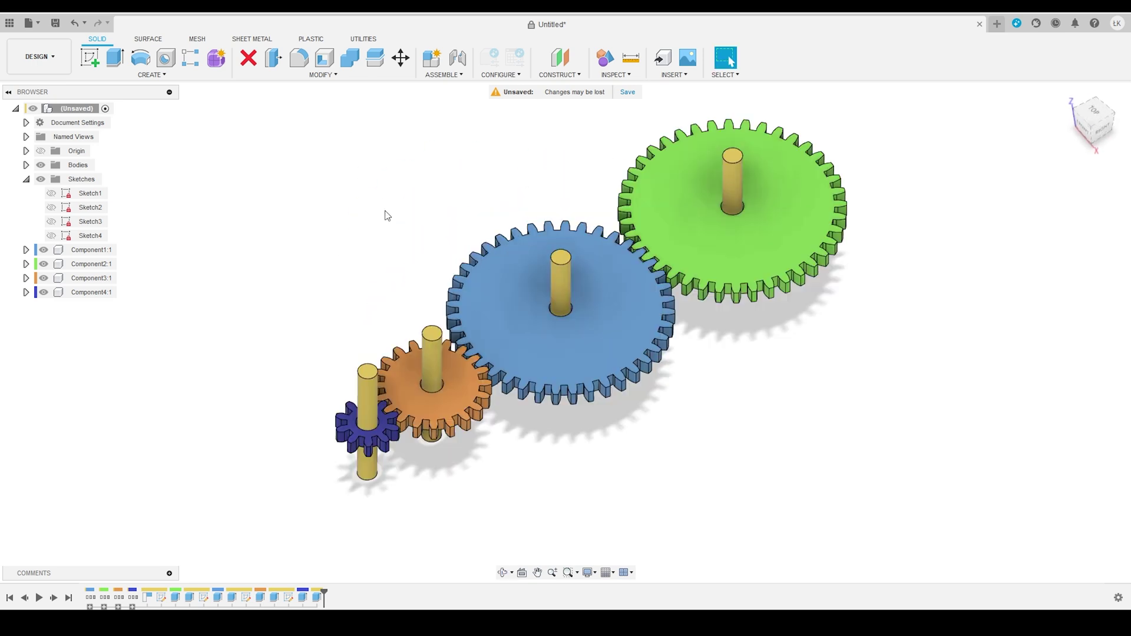
Create an as-built revolute joint between the green gear and its shaft, with the origin at the gear's hole centre.
{"action": "left_click", "coordinate": [444, 75]}
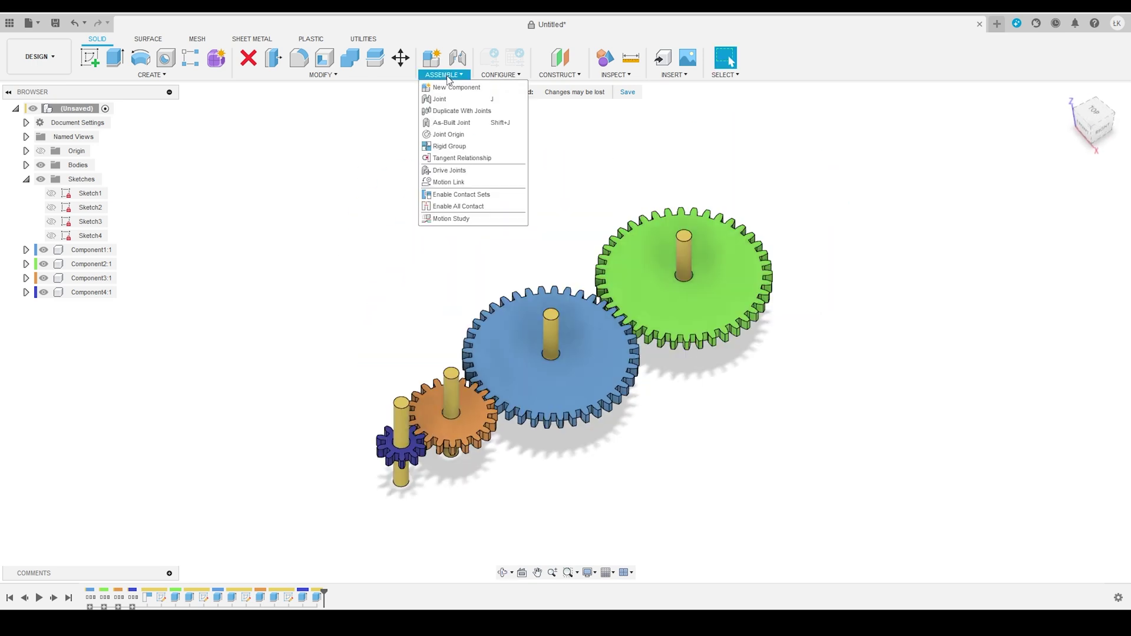
{"action": "left_click", "coordinate": [447, 121]}
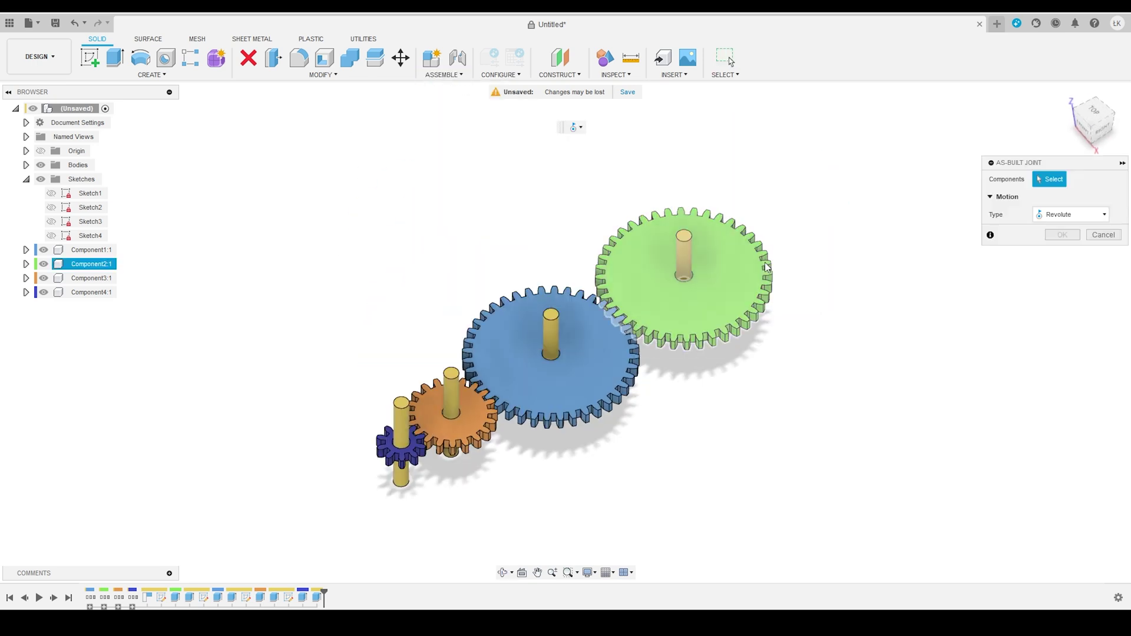
{"action": "left_click", "coordinate": [741, 295]}
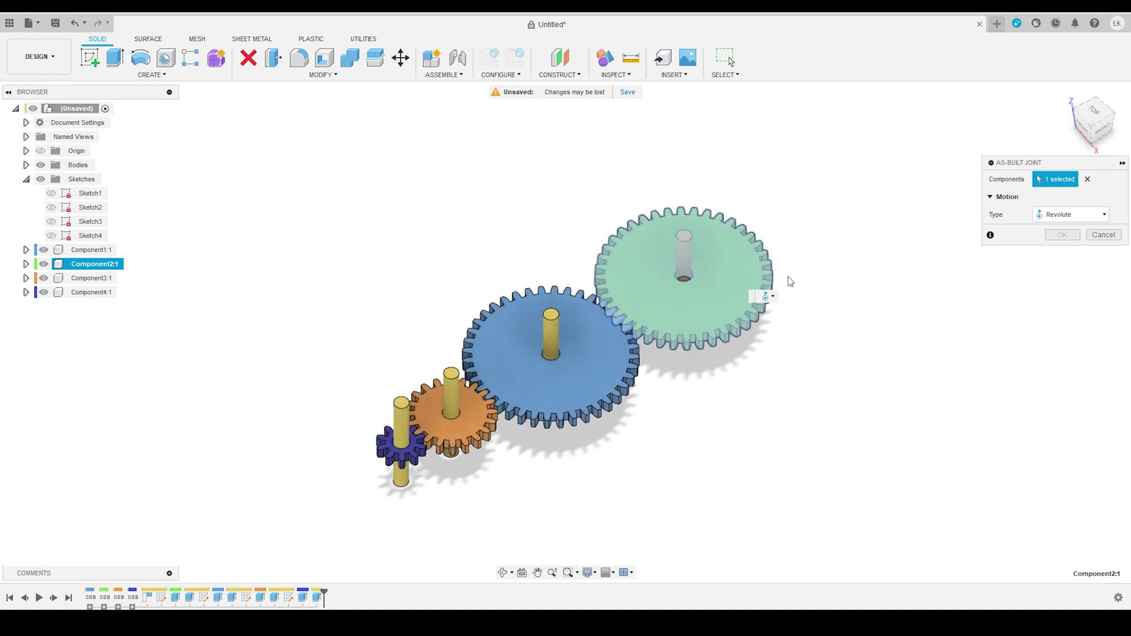
{"action": "left_click", "coordinate": [682, 255]}
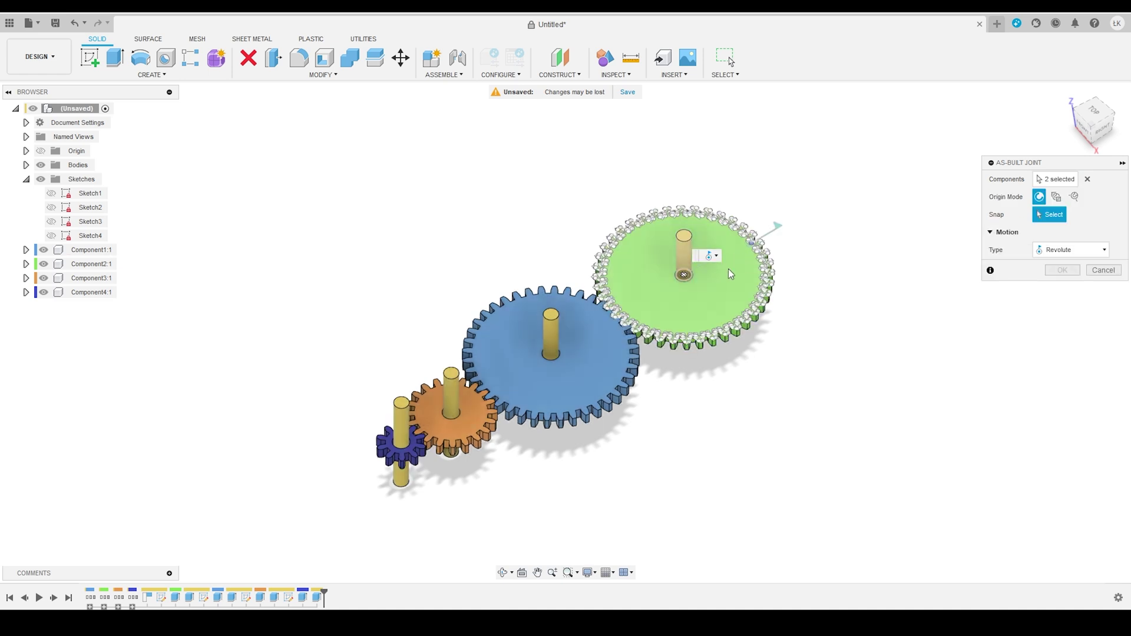
{"action": "left_click", "coordinate": [684, 277]}
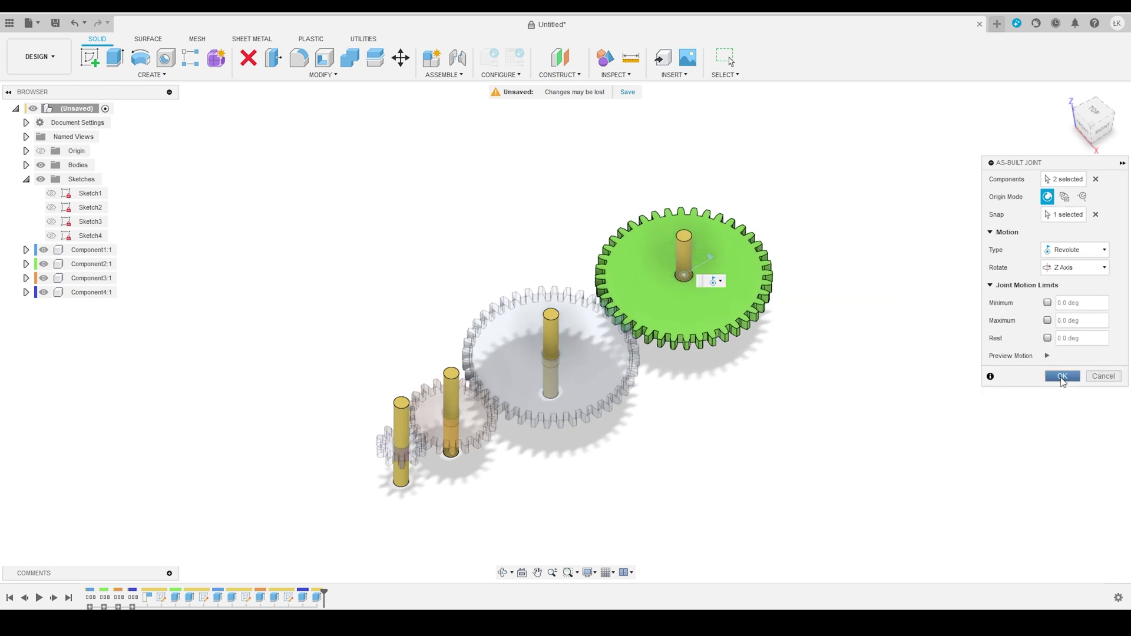
{"action": "left_click", "coordinate": [1063, 382]}
Create an as-built revolute joint between the large blue gear and its shaft, snapped to the centre of the gear's hole.
{"action": "left_click", "coordinate": [443, 75]}
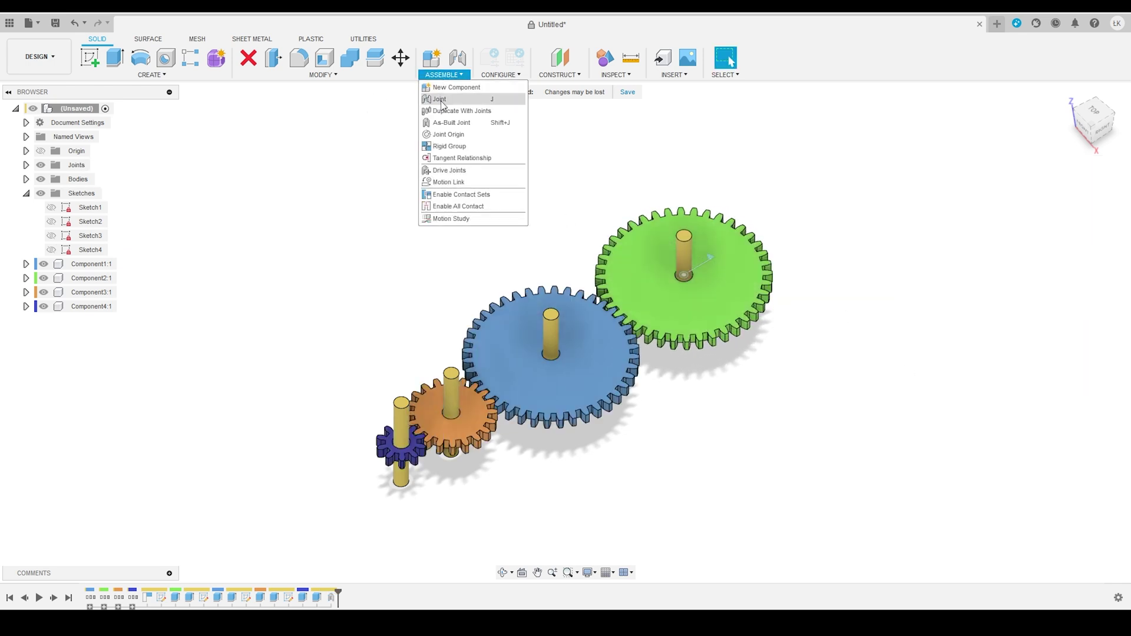
{"action": "left_click", "coordinate": [450, 123]}
{"action": "left_click", "coordinate": [575, 352]}
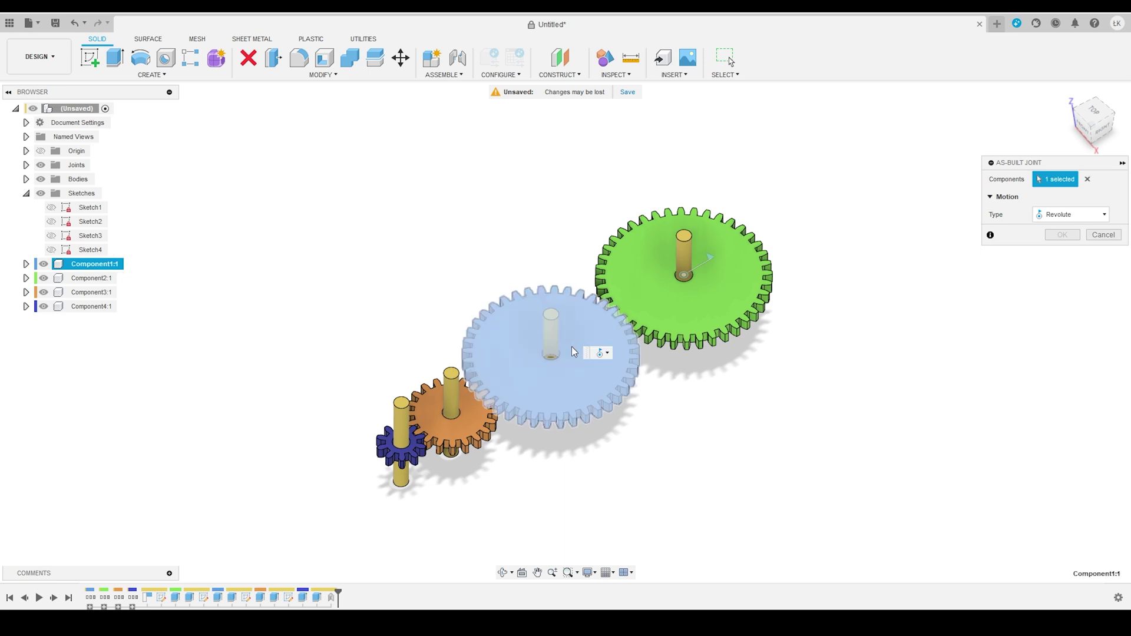
{"action": "left_click", "coordinate": [553, 334]}
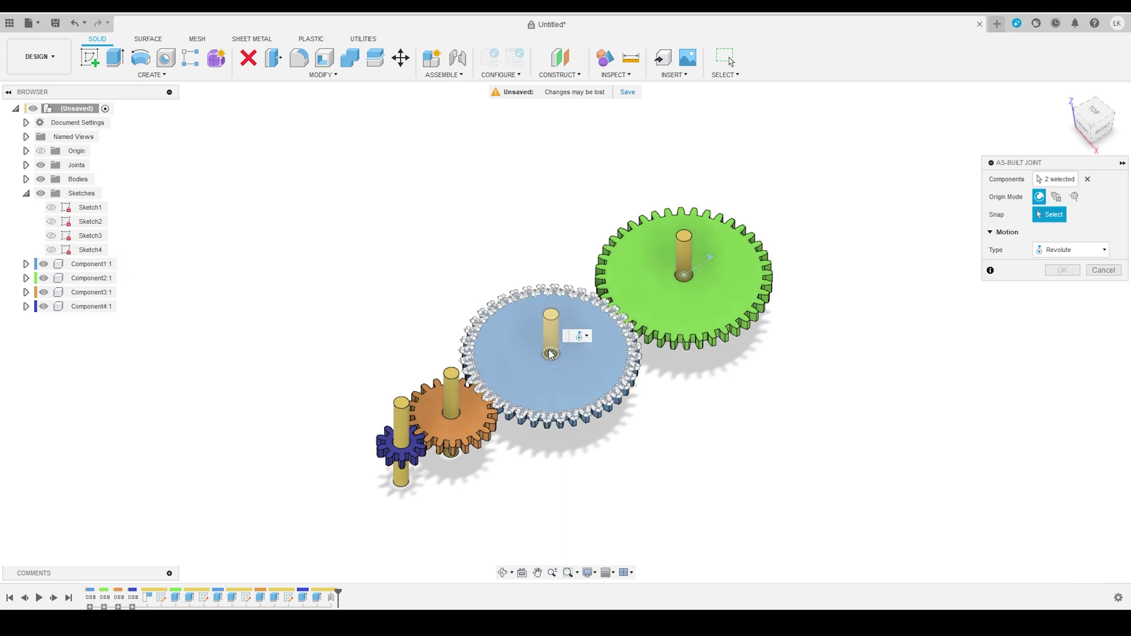
{"action": "left_click", "coordinate": [553, 354]}
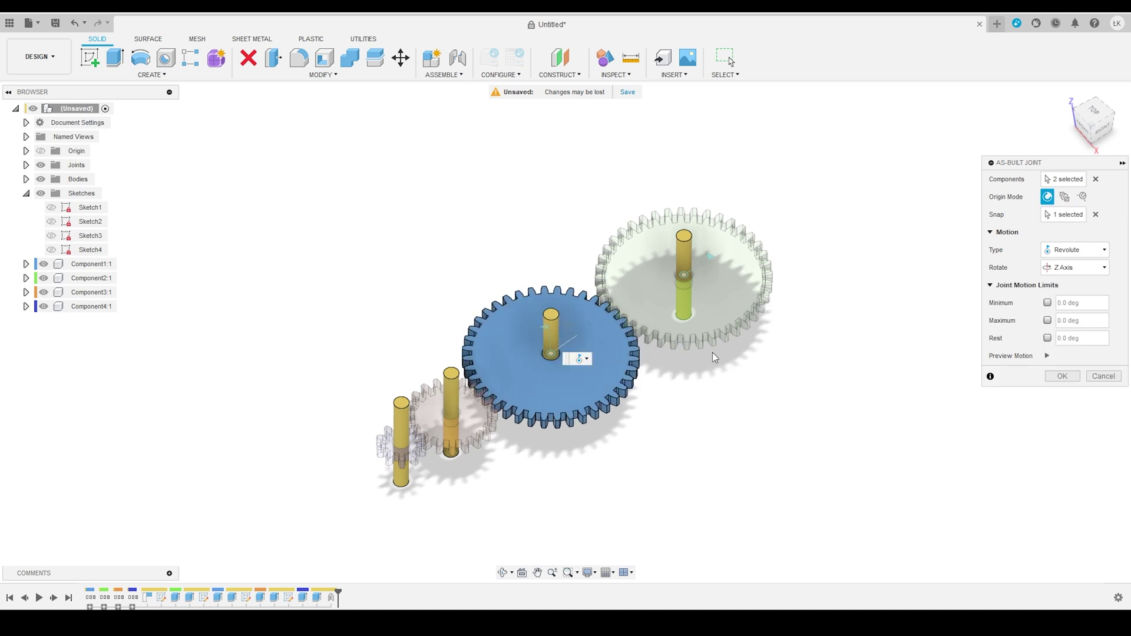
{"action": "key", "text": "Return"}
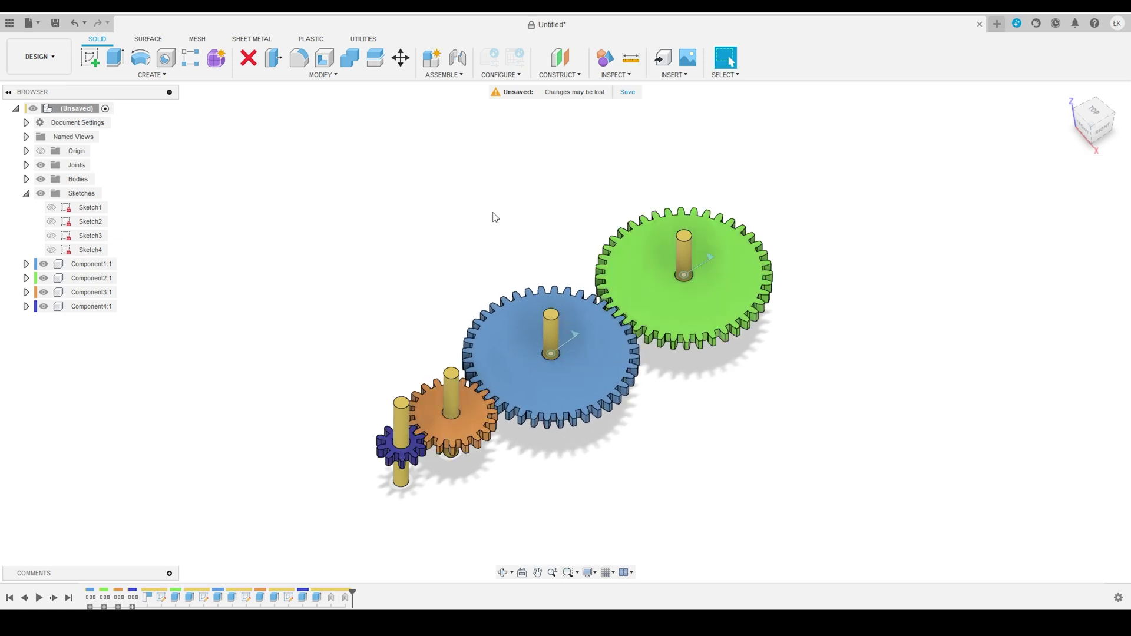
Create an as-built revolute joint between the orange gear and its shaft, snapped to the centre of the gear's hole.
{"action": "left_click", "coordinate": [451, 122]}
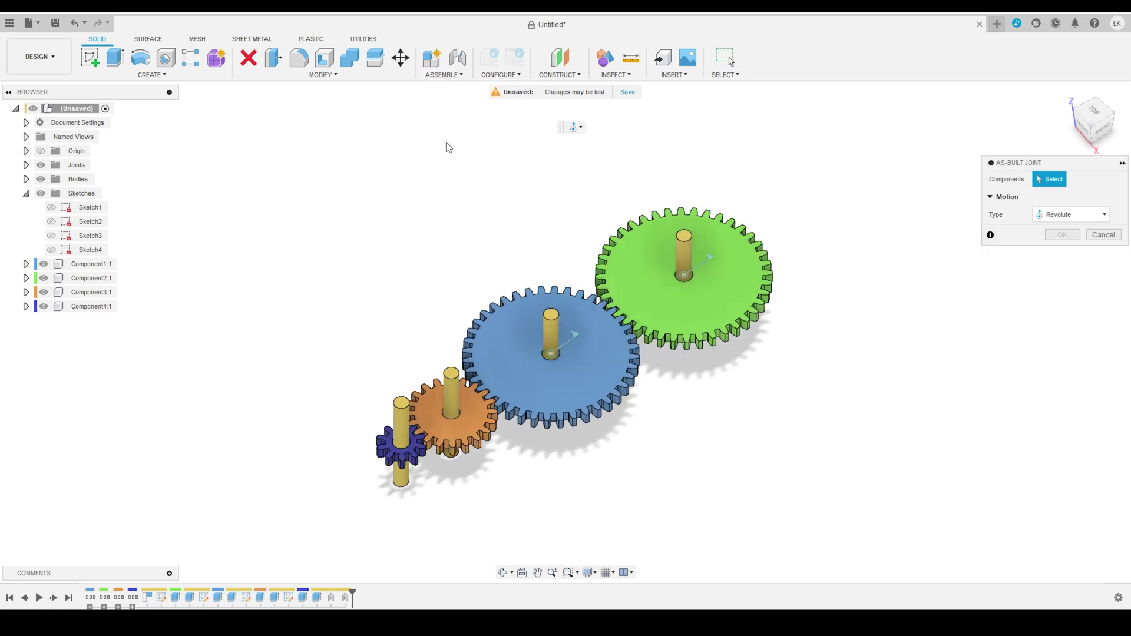
{"action": "left_click", "coordinate": [474, 413]}
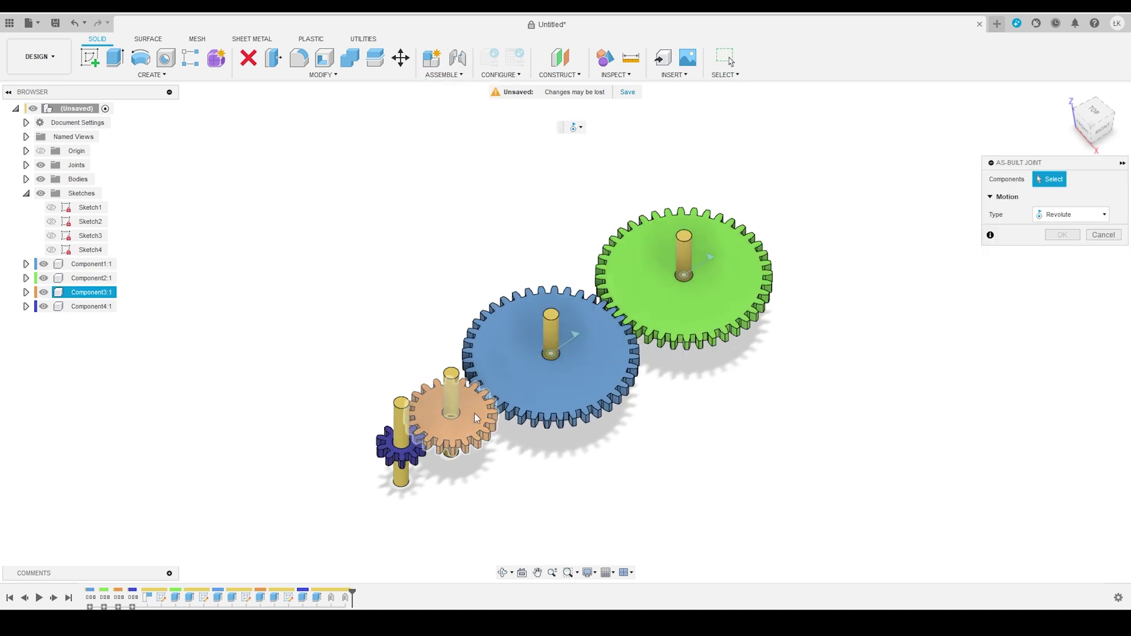
{"action": "left_click", "coordinate": [449, 387]}
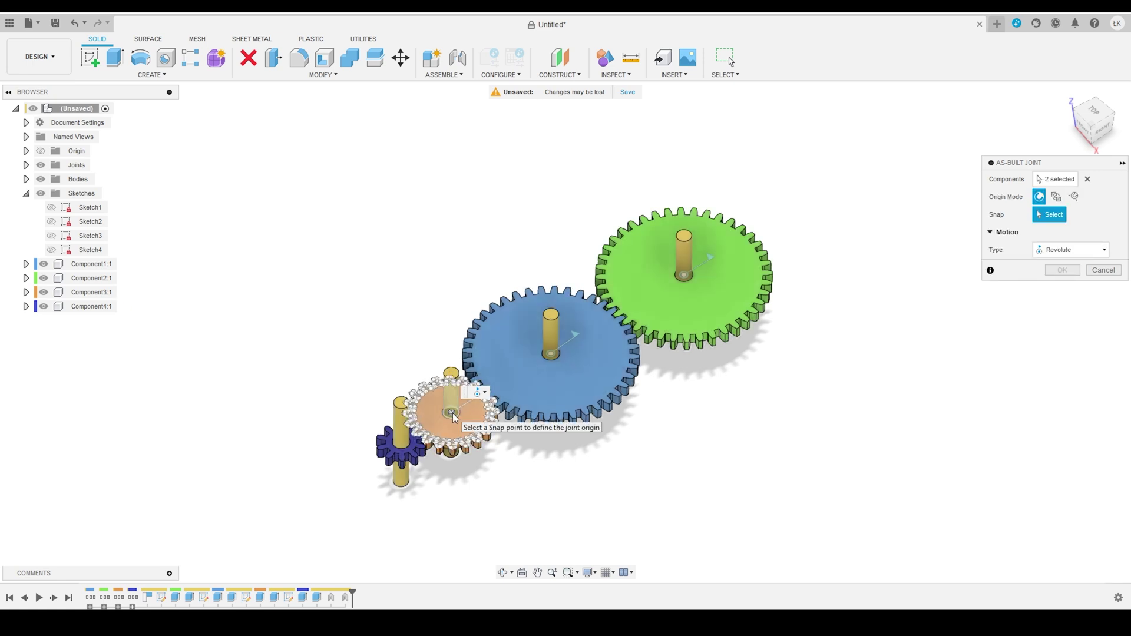
{"action": "left_click", "coordinate": [451, 411]}
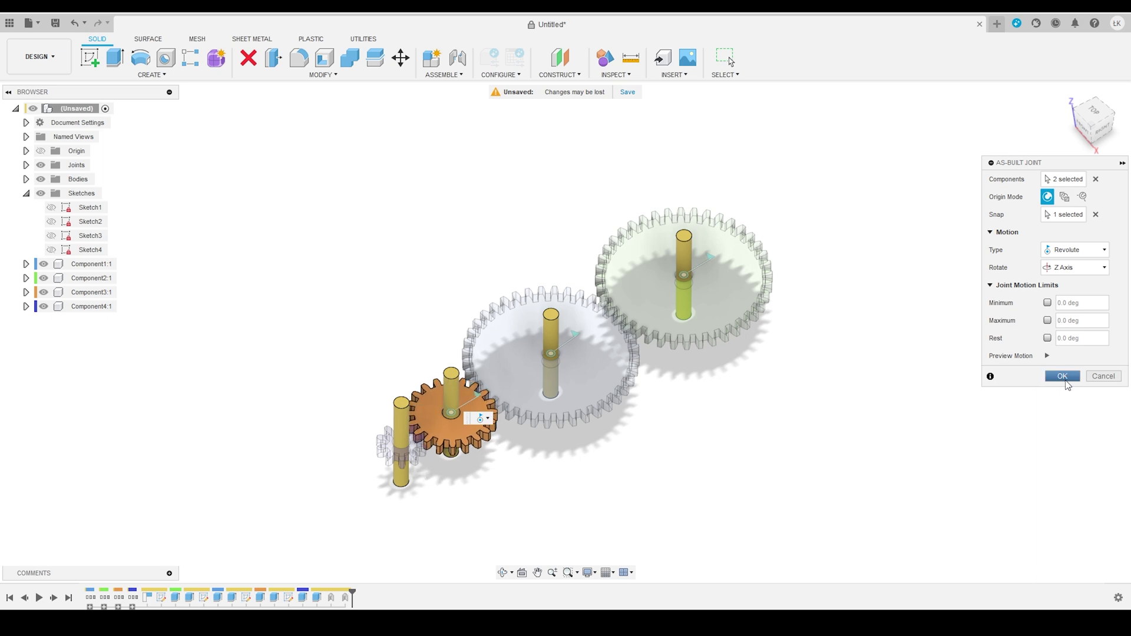
{"action": "left_click", "coordinate": [1063, 374]}
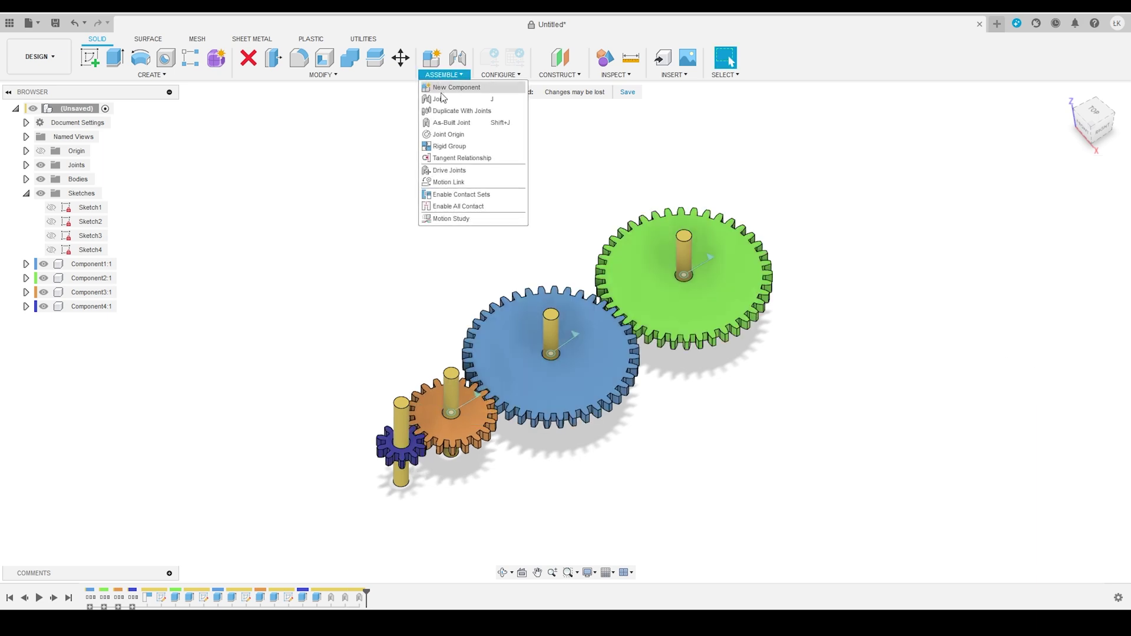
Create an as-built revolute joint between the small dark blue gear and its shaft, snapped to the gear's hole centre.
{"action": "left_click", "coordinate": [452, 122]}
{"action": "scroll", "coordinate": [412, 430], "scroll_direction": "up", "scroll_amount": 5}
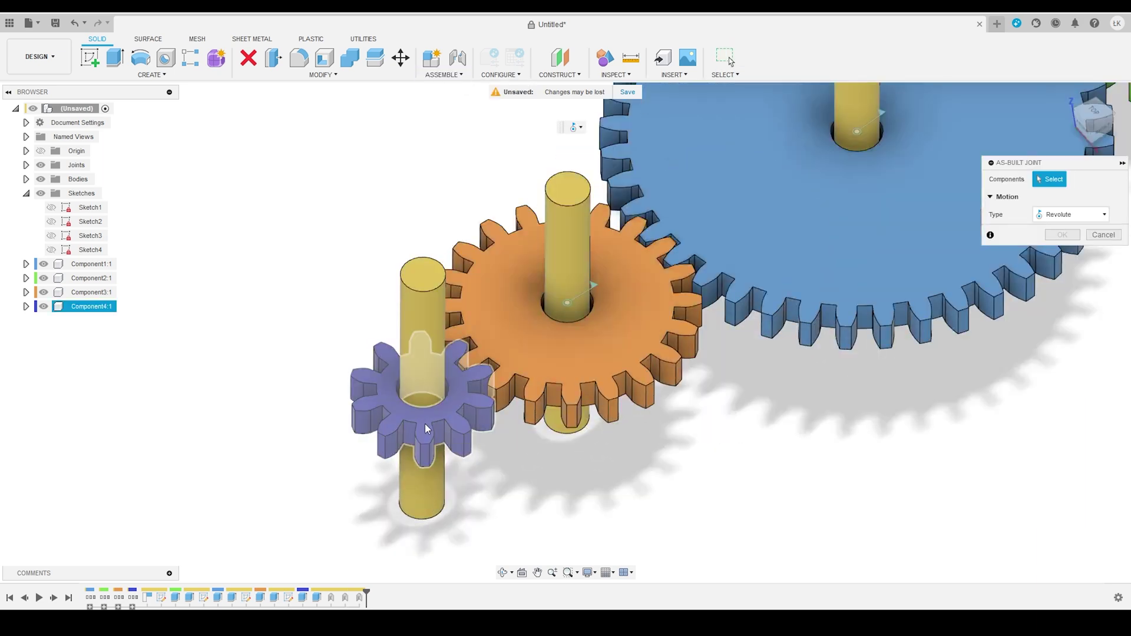
{"action": "left_click", "coordinate": [425, 423]}
{"action": "left_click", "coordinate": [421, 293]}
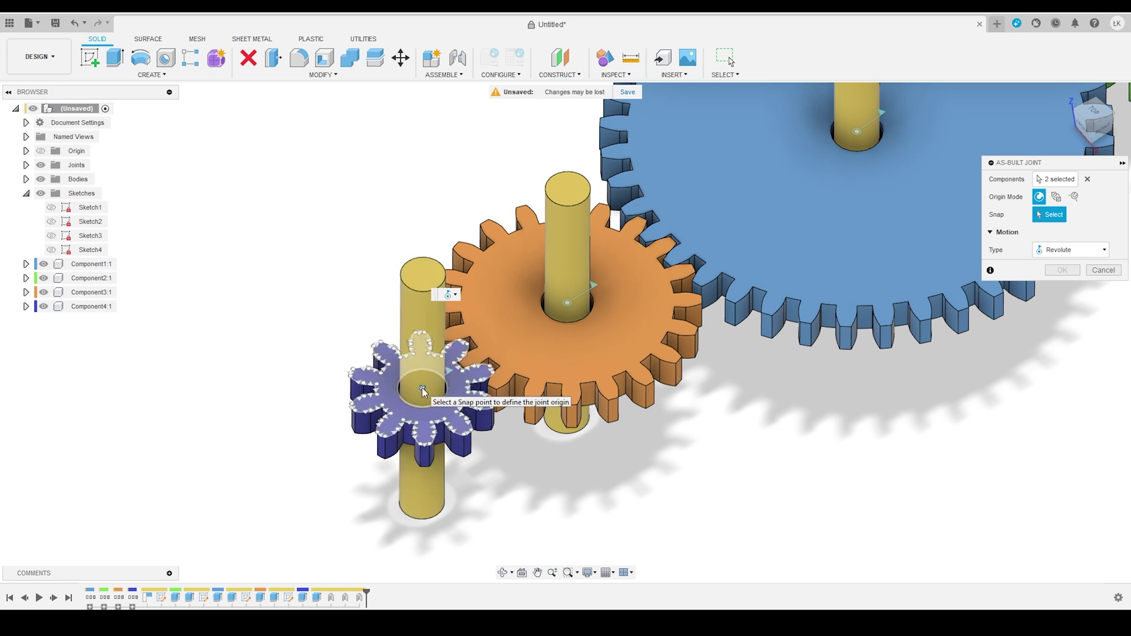
{"action": "left_click", "coordinate": [422, 388]}
{"action": "left_click", "coordinate": [1062, 377]}
Rotate the gears by hand to test their revolute joints, and revert them to their original positions.
{"action": "scroll", "coordinate": [384, 390], "scroll_direction": "down", "scroll_amount": 10}
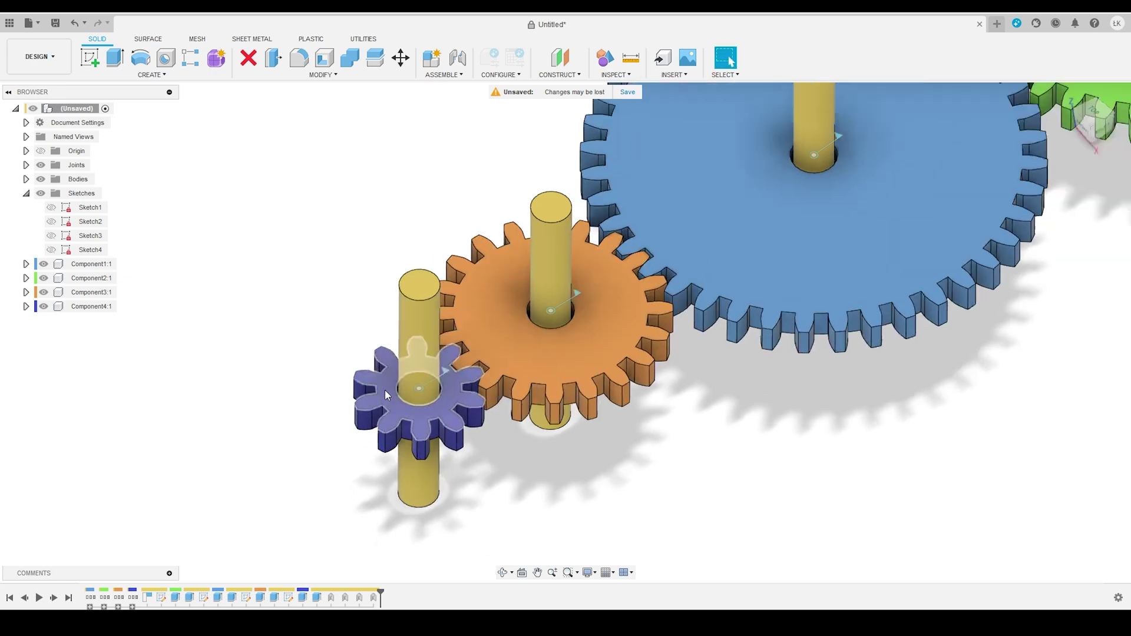
{"action": "scroll", "coordinate": [454, 281], "scroll_direction": "up", "scroll_amount": 1}
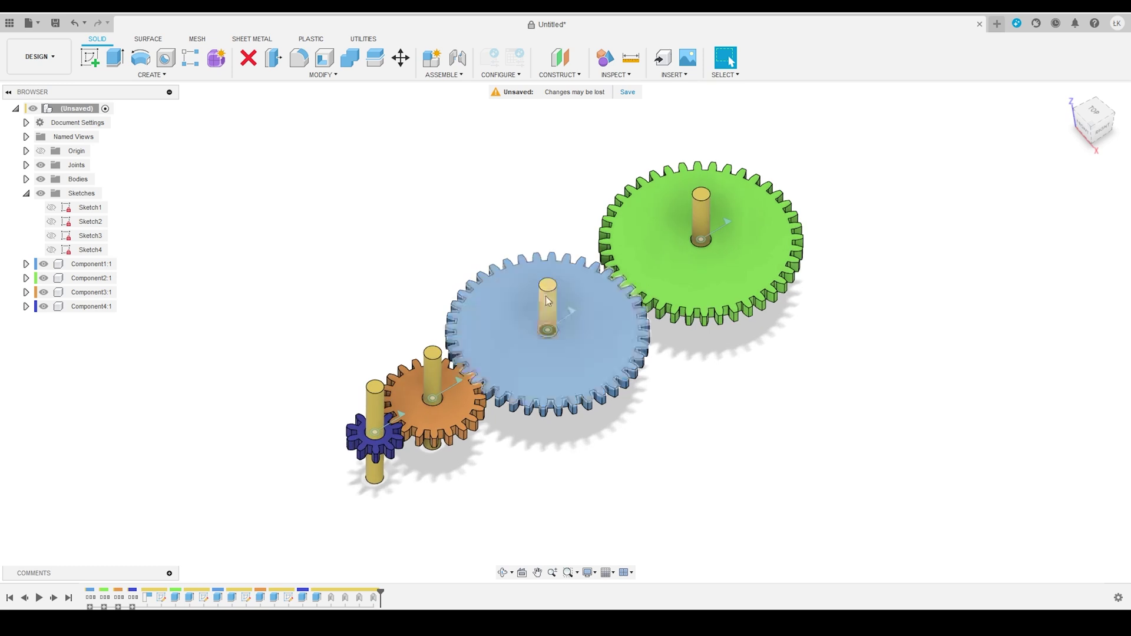
{"action": "mouse_move", "coordinate": [735, 377]}
{"action": "left_mouse_down"}
{"action": "mouse_move", "coordinate": [733, 396]}
{"action": "mouse_move", "coordinate": [730, 387]}
{"action": "left_mouse_up"}
{"action": "key", "text": "Escape"}
{"action": "mouse_move", "coordinate": [607, 359]}
{"action": "left_mouse_down"}
{"action": "mouse_move", "coordinate": [594, 373]}
{"action": "mouse_move", "coordinate": [612, 354]}
{"action": "left_mouse_up"}
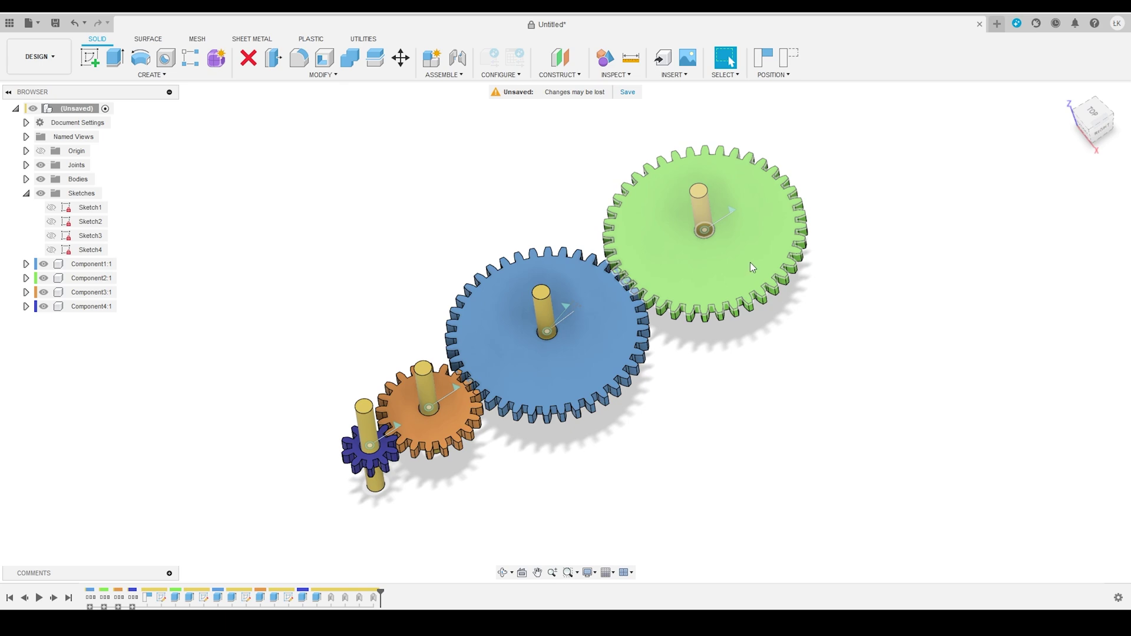
{"action": "left_click_drag", "start_coordinate": [751, 265], "coordinate": [767, 247]}
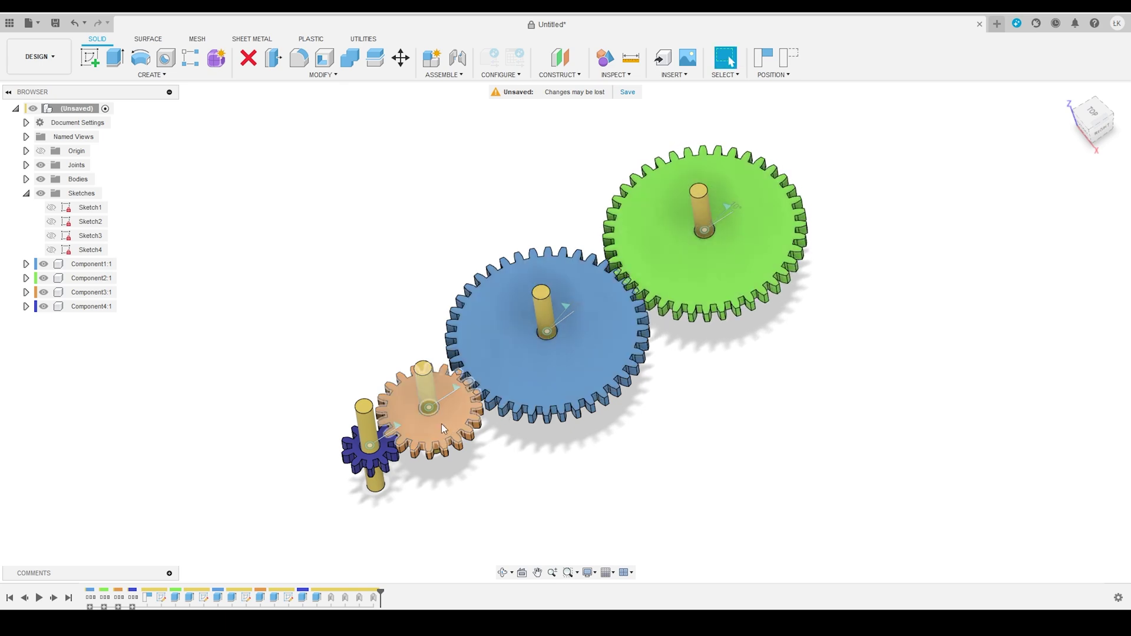
{"action": "left_click_drag", "start_coordinate": [442, 424], "coordinate": [425, 399]}
{"action": "scroll", "coordinate": [391, 455], "scroll_direction": "up", "scroll_amount": 5}
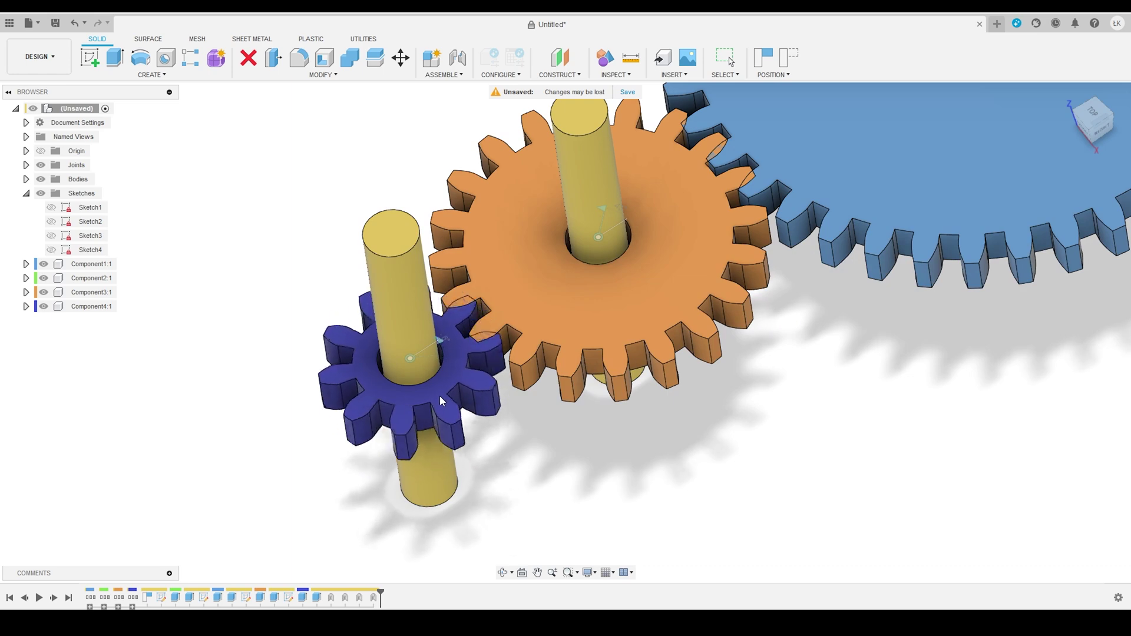
{"action": "scroll", "coordinate": [440, 394], "scroll_direction": "down", "scroll_amount": 5}
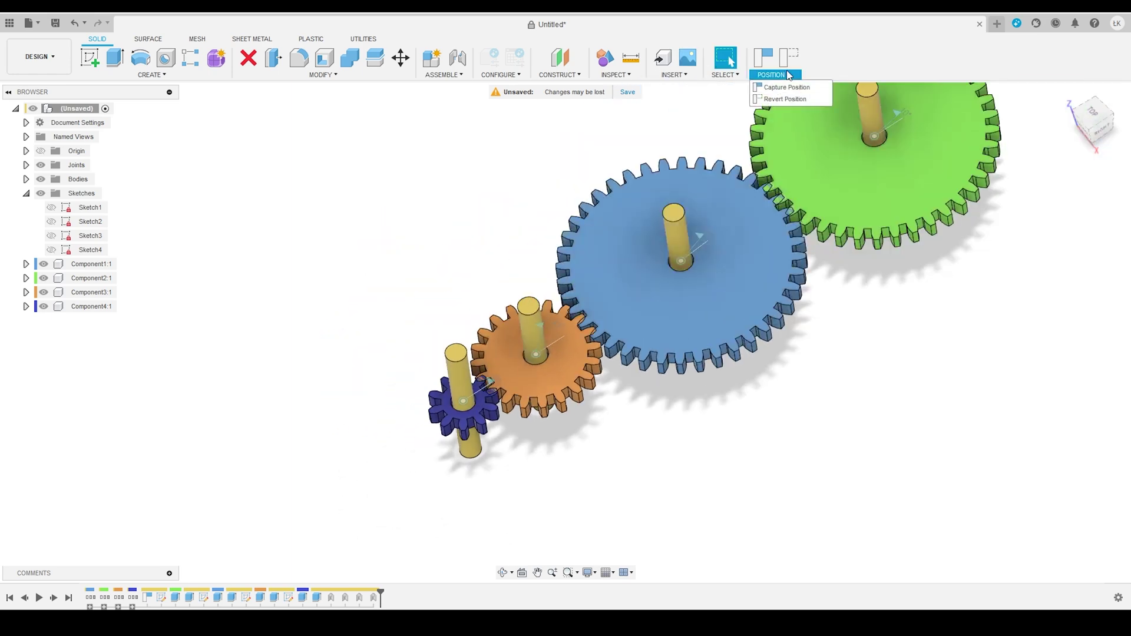
{"action": "left_click", "coordinate": [785, 99]}
Start a motion link between the revolute joints of the green gear and the large blue gear.
{"action": "scroll", "coordinate": [616, 275], "scroll_direction": "down", "scroll_amount": 3}
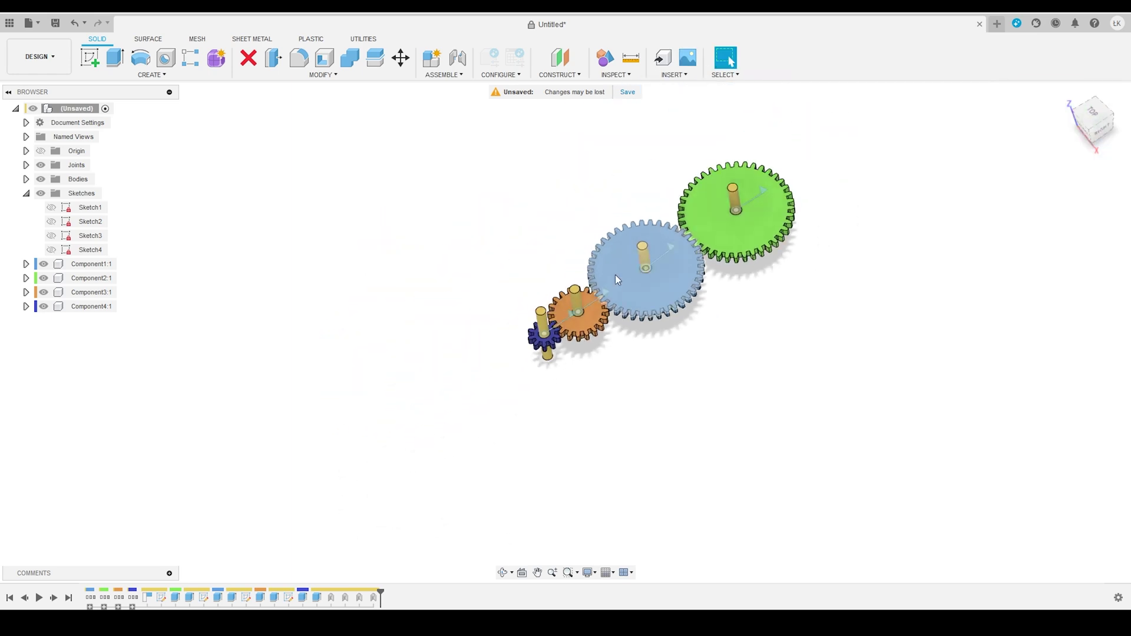
{"action": "scroll", "coordinate": [728, 195], "scroll_direction": "up", "scroll_amount": 3}
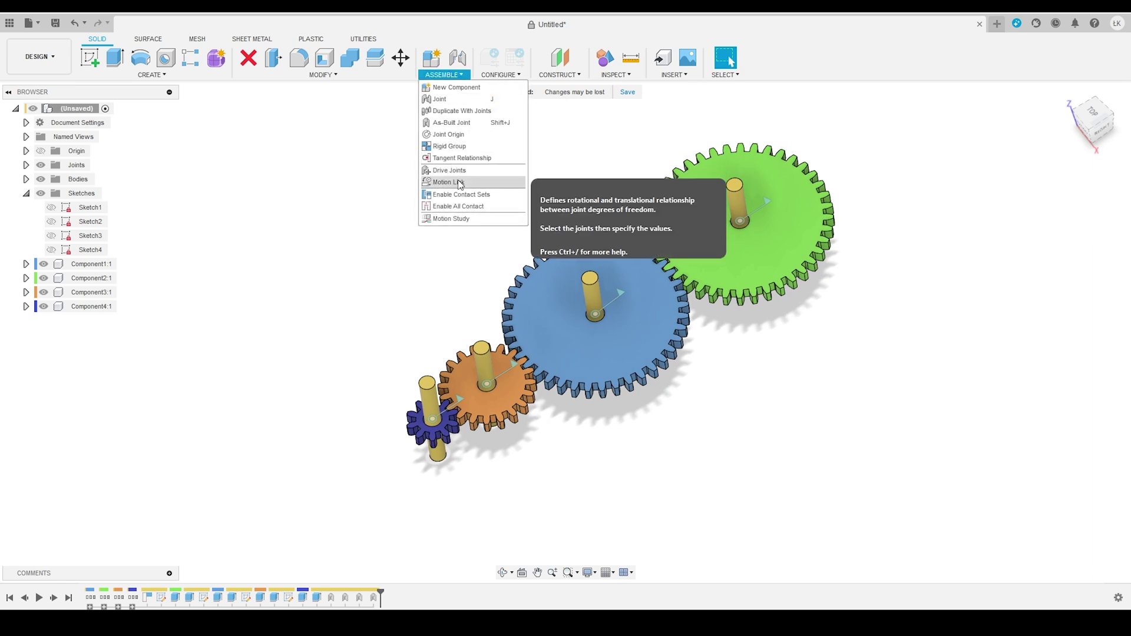
{"action": "left_click", "coordinate": [455, 182]}
{"action": "left_click", "coordinate": [740, 223]}
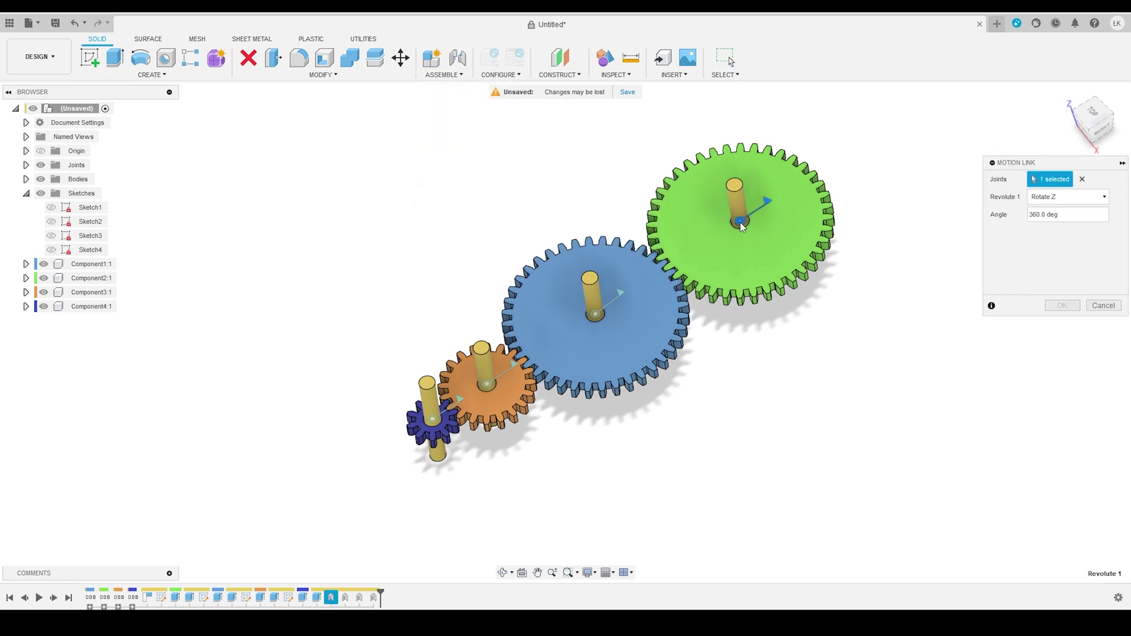
{"action": "left_click", "coordinate": [599, 314]}
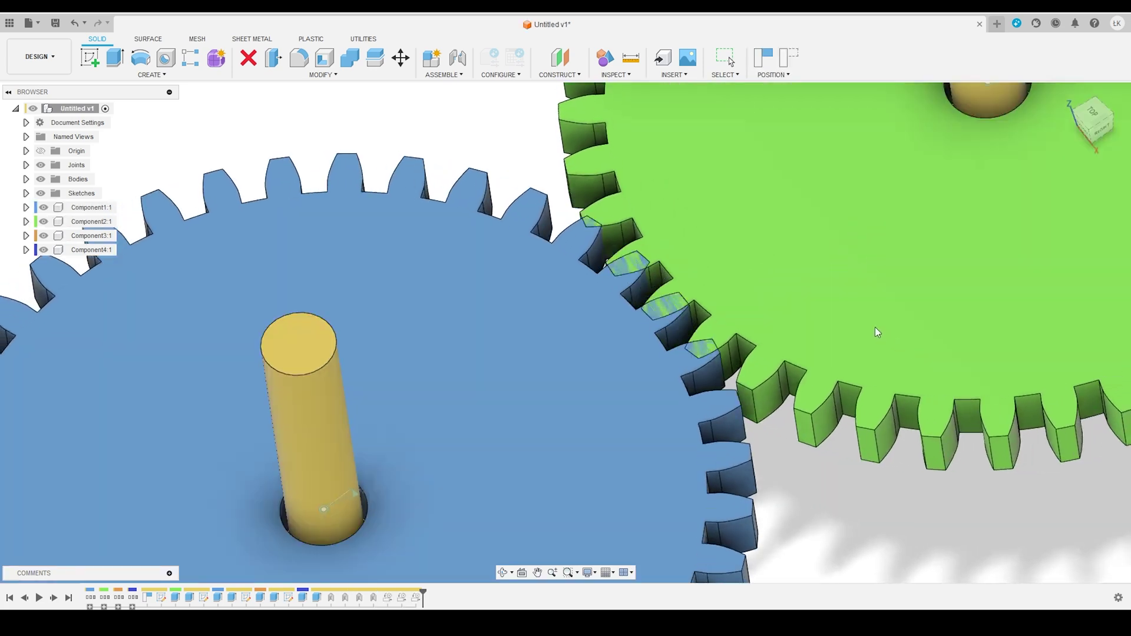
Apply the green-blue motion link reversed at 360 deg per joint, test it by rotating the green gear, and revert the position.
{"action": "left_click_drag", "start_coordinate": [875, 327], "coordinate": [892, 355]}
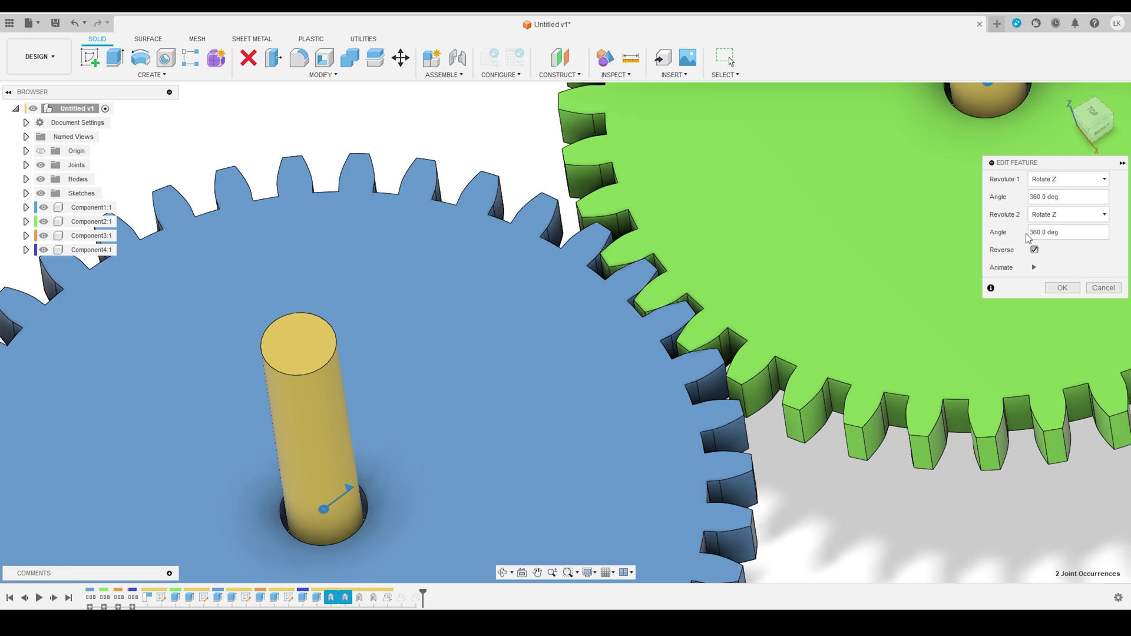
{"action": "left_click", "coordinate": [1062, 288]}
{"action": "left_click_drag", "start_coordinate": [807, 289], "coordinate": [771, 275]}
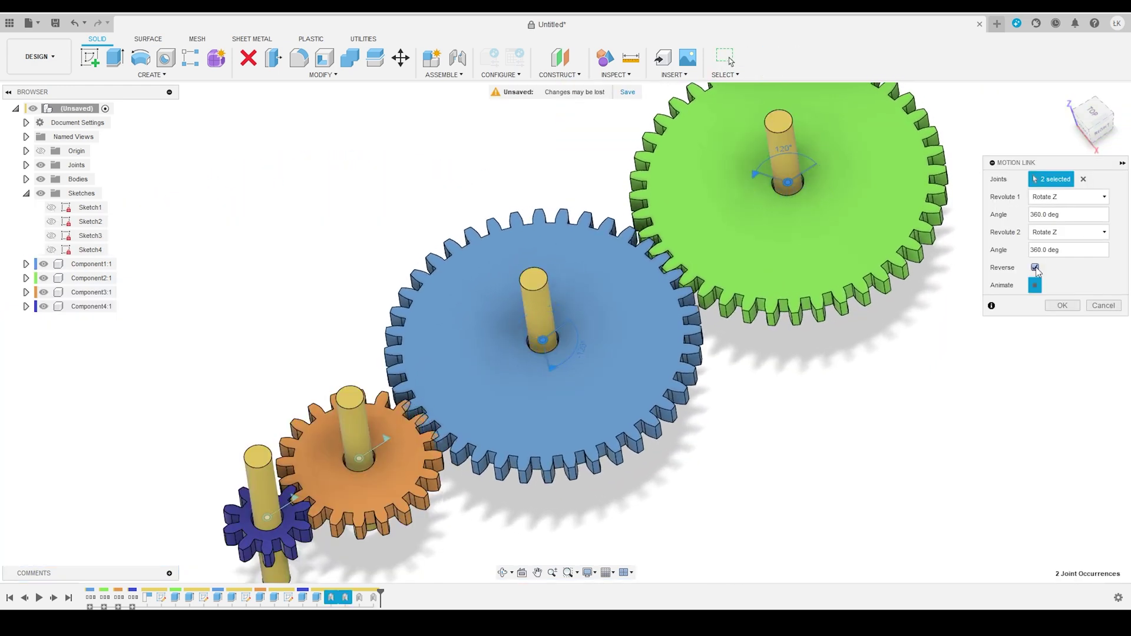
{"action": "left_click", "coordinate": [1063, 306]}
{"action": "mouse_move", "coordinate": [853, 227]}
{"action": "left_mouse_down"}
{"action": "mouse_move", "coordinate": [885, 213]}
{"action": "mouse_move", "coordinate": [833, 234]}
{"action": "left_mouse_up"}
{"action": "left_click", "coordinate": [788, 57]}
Create a reversed motion link between the orange and large blue gears' joints, with 720 deg for orange and 360 deg for blue.
{"action": "scroll", "coordinate": [777, 315], "scroll_direction": "down", "scroll_amount": 3}
{"action": "scroll", "coordinate": [492, 507], "scroll_direction": "up", "scroll_amount": 4}
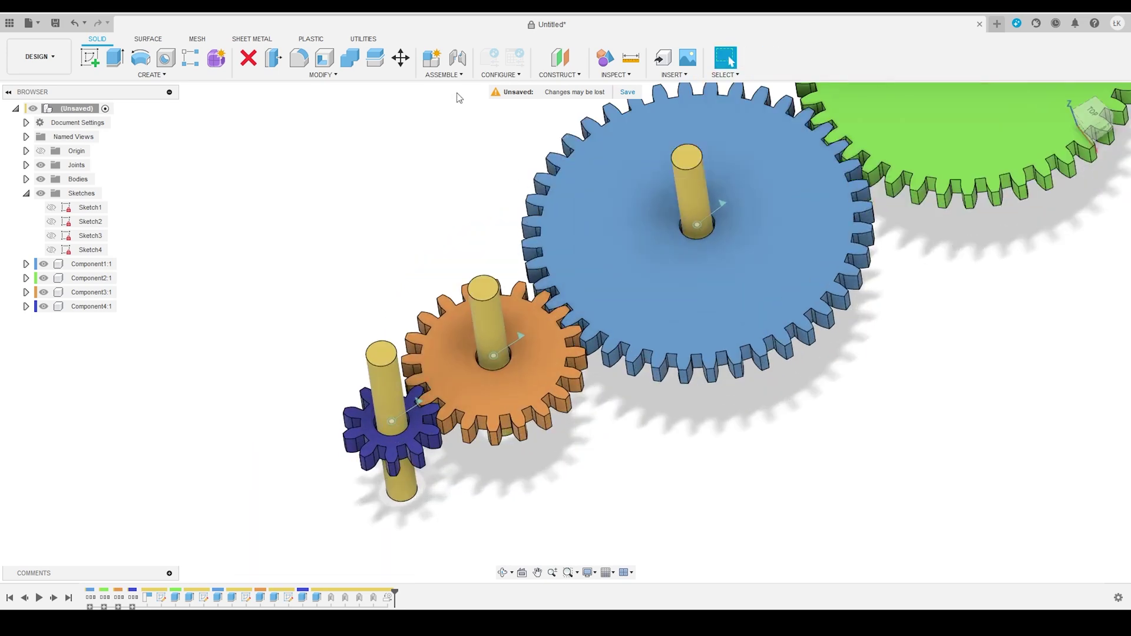
{"action": "left_click", "coordinate": [449, 75]}
{"action": "left_click", "coordinate": [449, 170]}
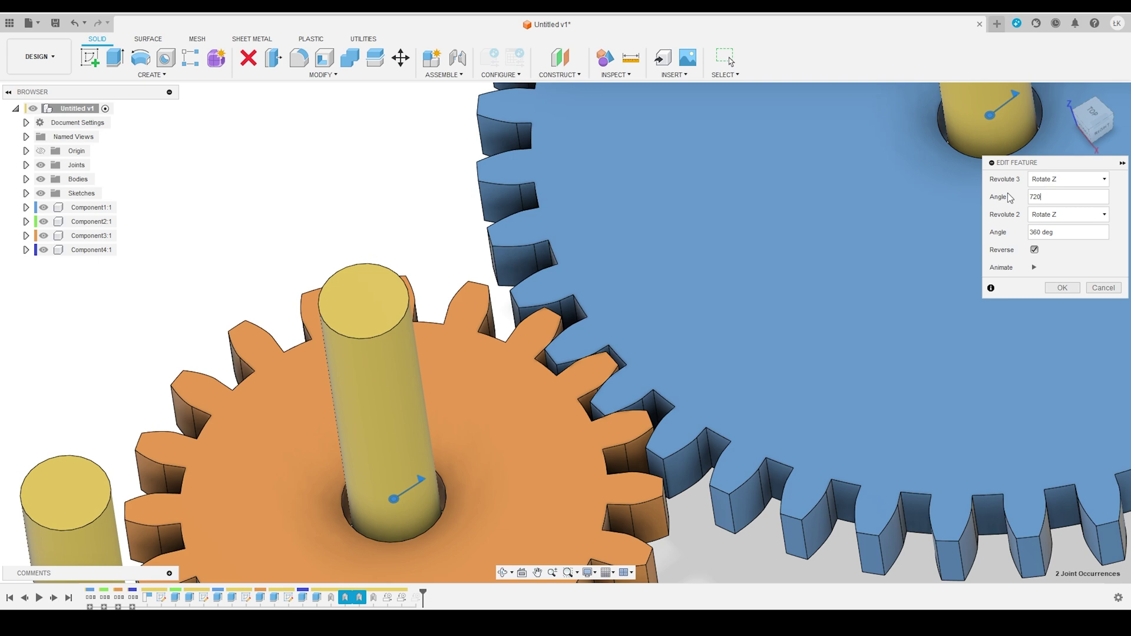
{"action": "key", "text": "Return"}
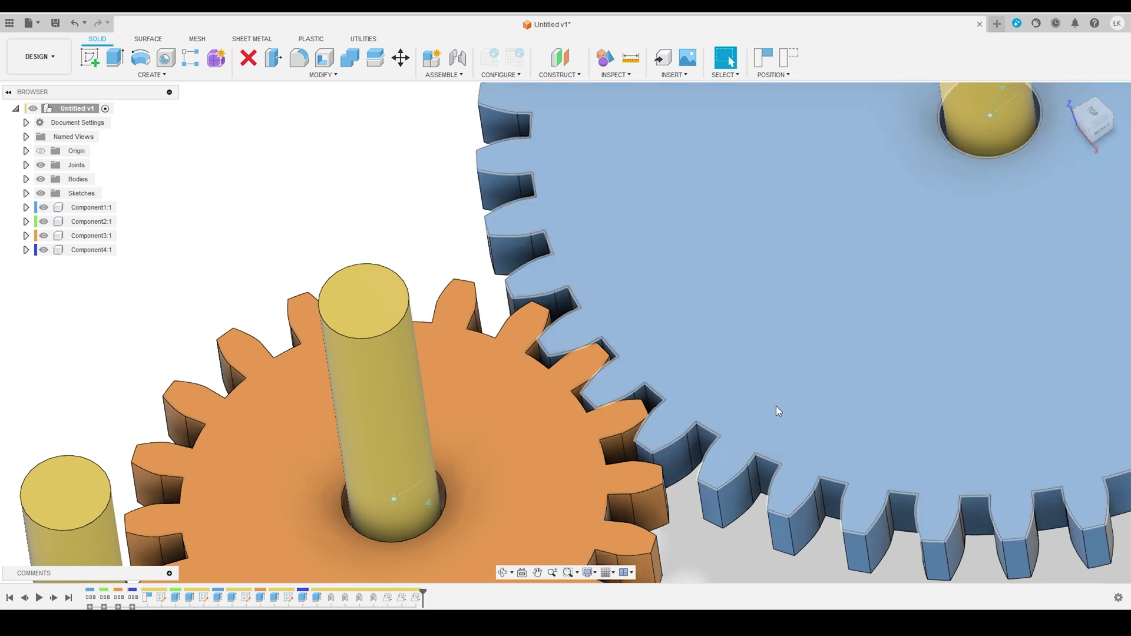
Rotate the large blue gear to test its motion link with the orange gear, and revert the gear positions.
{"action": "left_click_drag", "start_coordinate": [776, 406], "coordinate": [958, 408]}
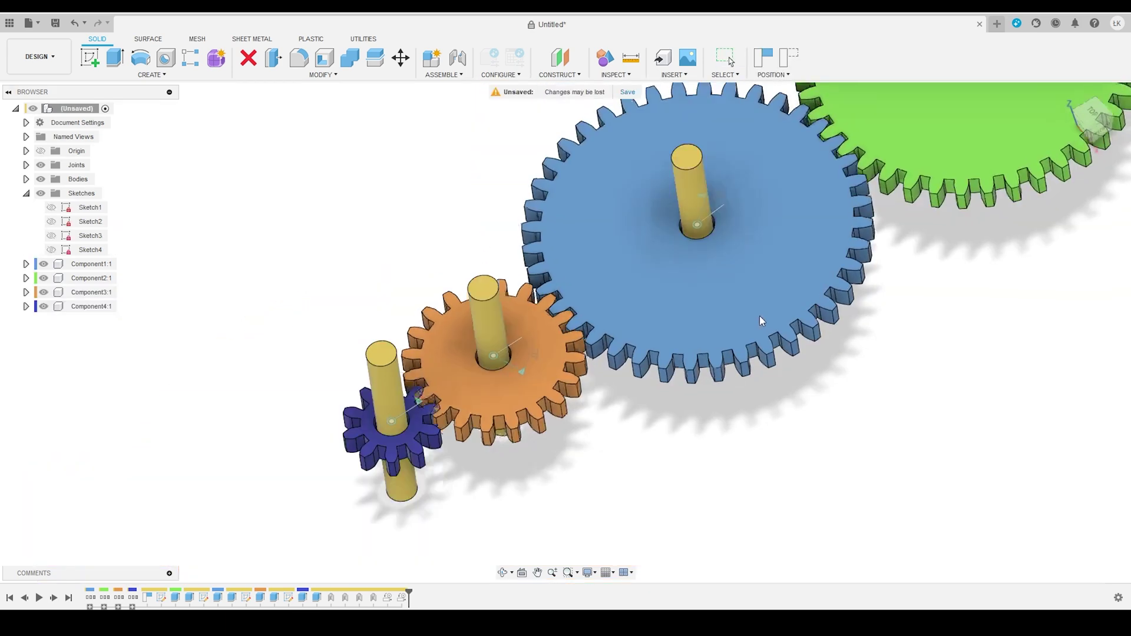
{"action": "mouse_move", "coordinate": [759, 315]}
{"action": "left_mouse_down"}
{"action": "mouse_move", "coordinate": [817, 277]}
{"action": "mouse_move", "coordinate": [835, 243]}
{"action": "mouse_move", "coordinate": [812, 271]}
{"action": "mouse_move", "coordinate": [632, 325]}
{"action": "mouse_move", "coordinate": [748, 296]}
{"action": "mouse_move", "coordinate": [818, 232]}
{"action": "mouse_move", "coordinate": [803, 258]}
{"action": "mouse_move", "coordinate": [758, 278]}
{"action": "left_mouse_up"}
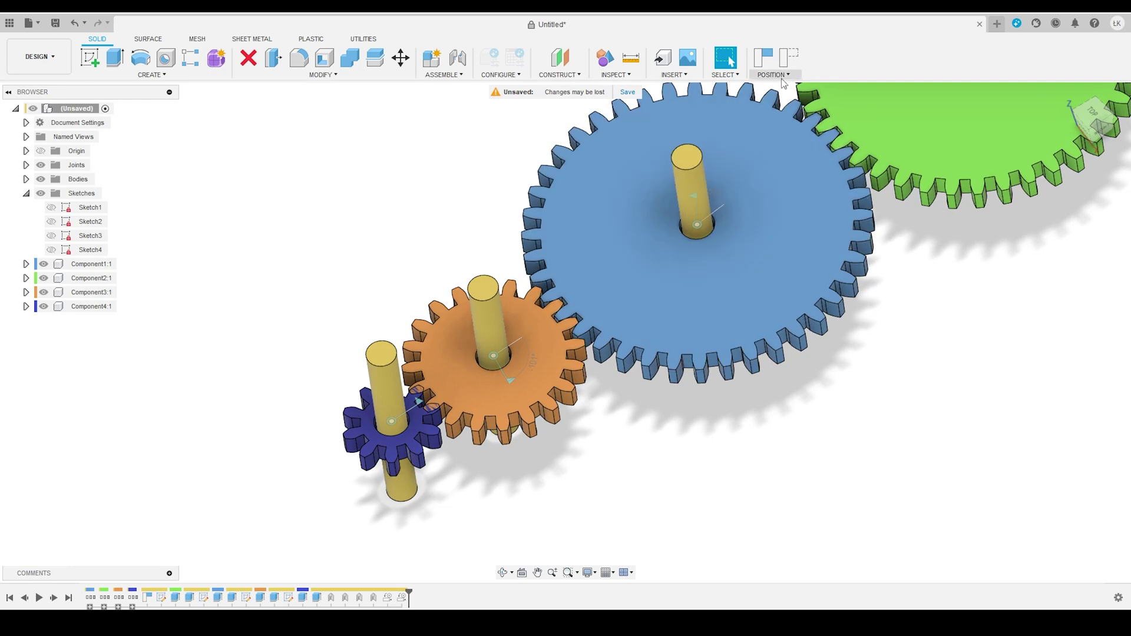
{"action": "left_click", "coordinate": [783, 98]}
{"action": "scroll", "coordinate": [649, 311], "scroll_direction": "down", "scroll_amount": 3}
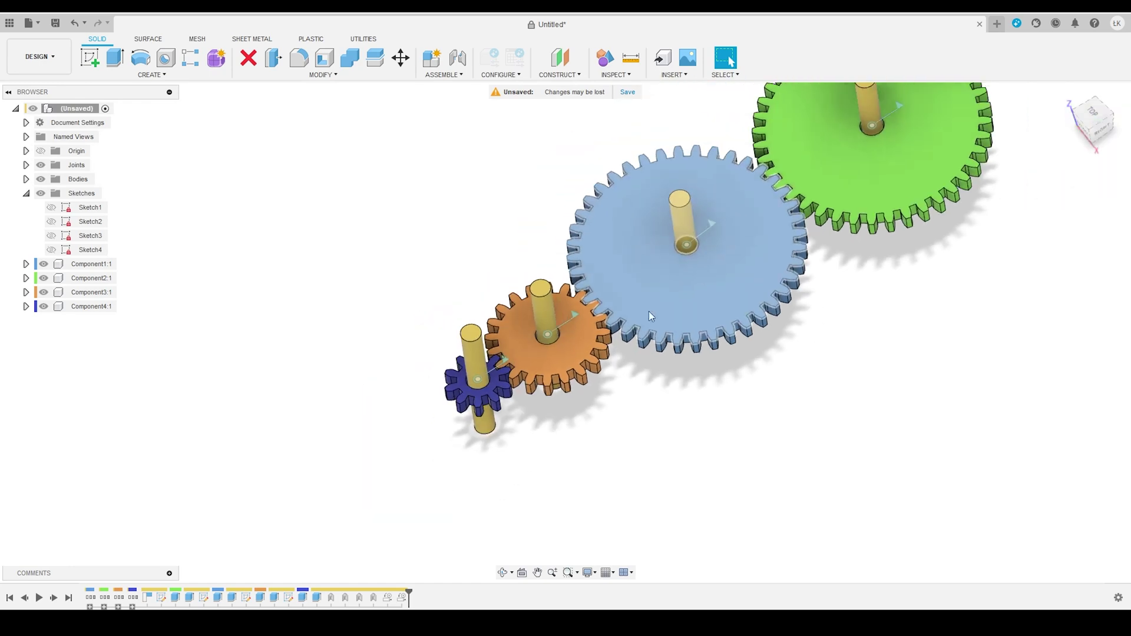
Create a reversed motion link between the small dark blue and orange gears' joints, with 720 deg for dark blue and 360 deg for orange.
{"action": "scroll", "coordinate": [449, 427], "scroll_direction": "up", "scroll_amount": 5}
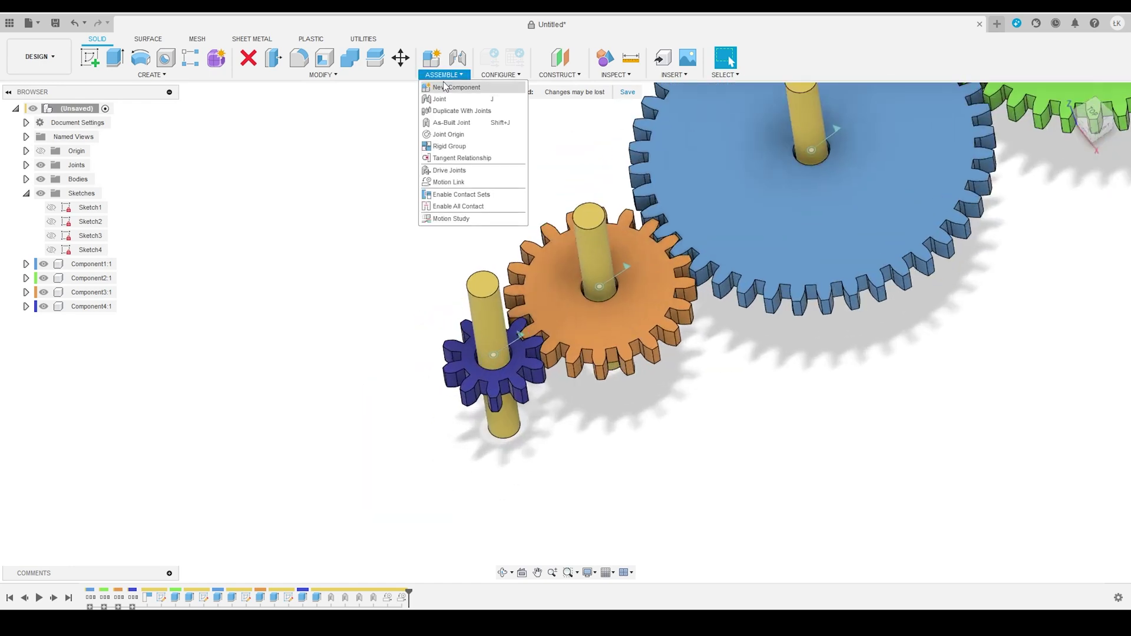
{"action": "left_click", "coordinate": [449, 182]}
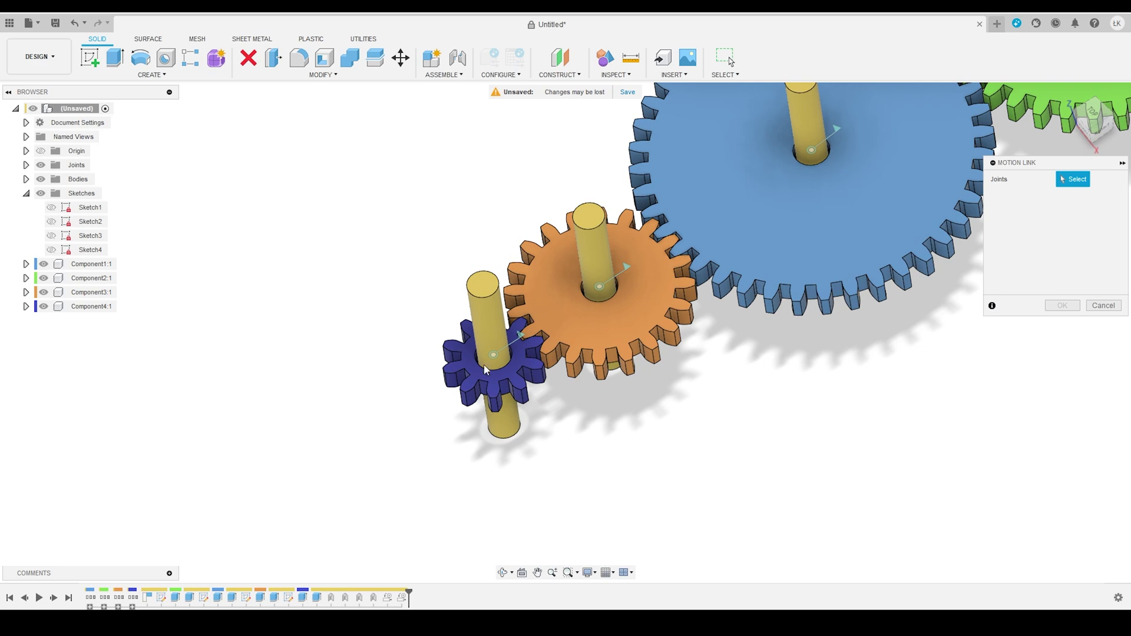
{"action": "left_click", "coordinate": [609, 288]}
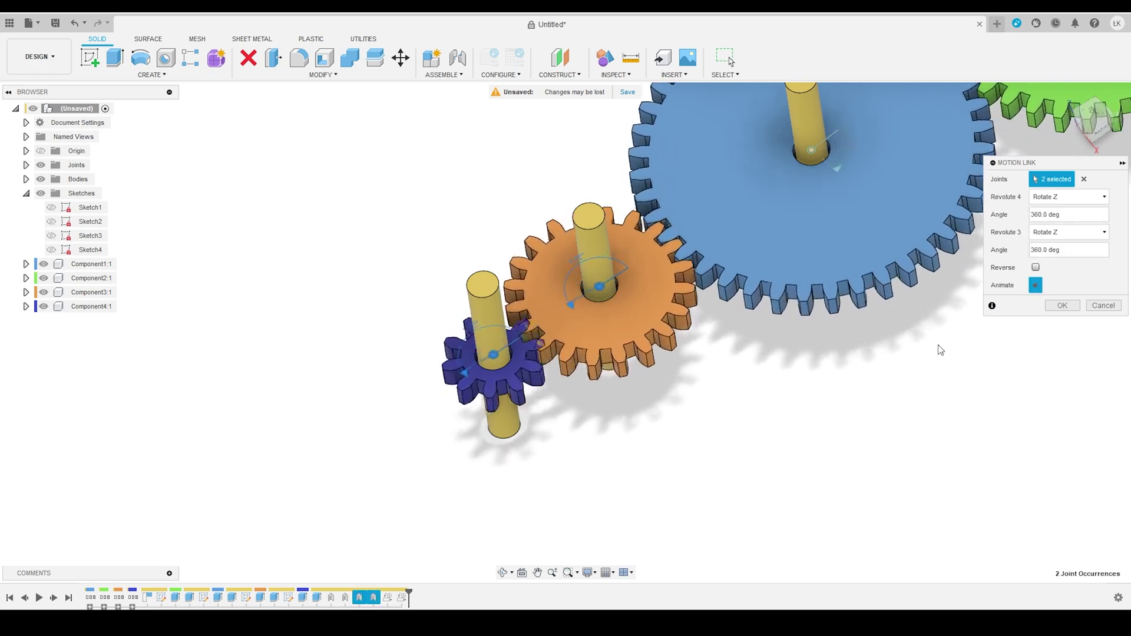
{"action": "left_click", "coordinate": [1036, 268]}
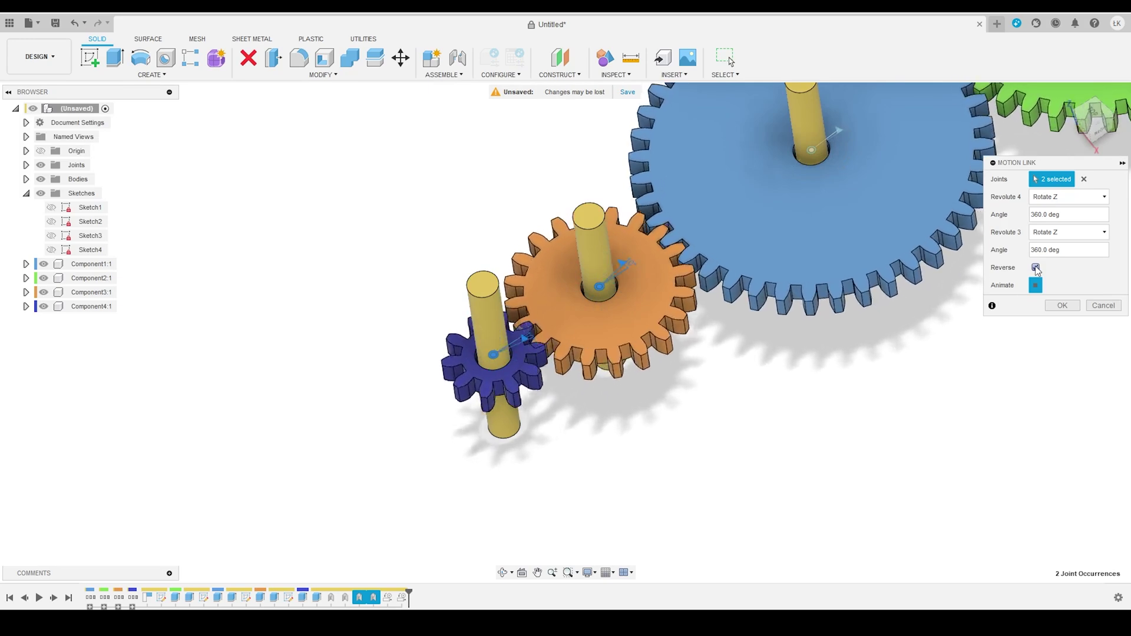
{"action": "triple_click", "coordinate": [1070, 214]}
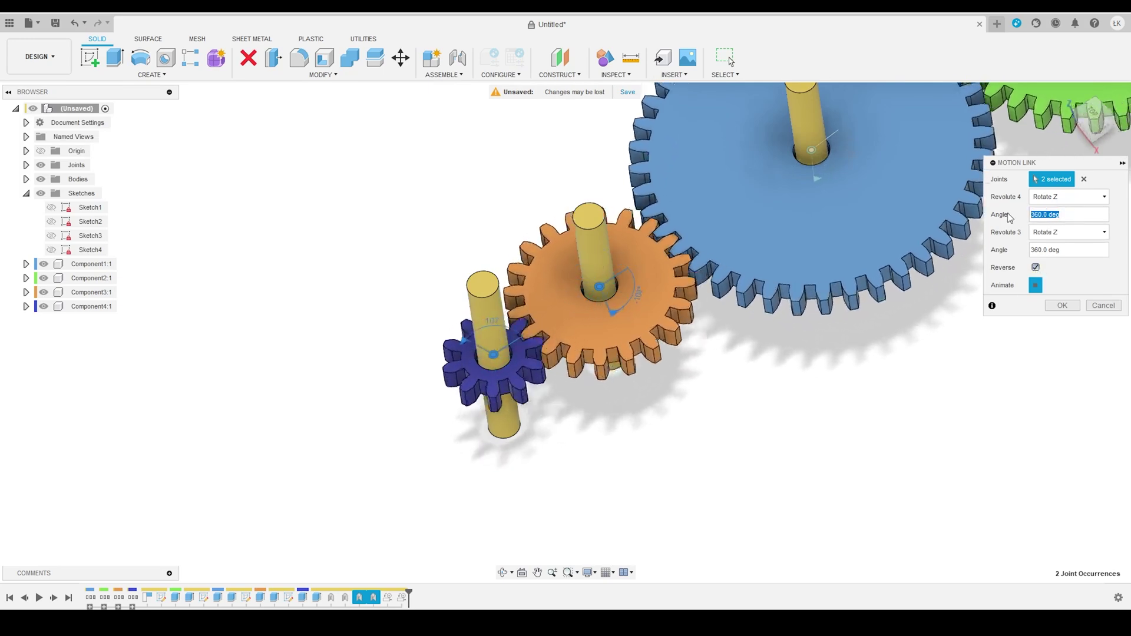
{"action": "type", "text": "720"}
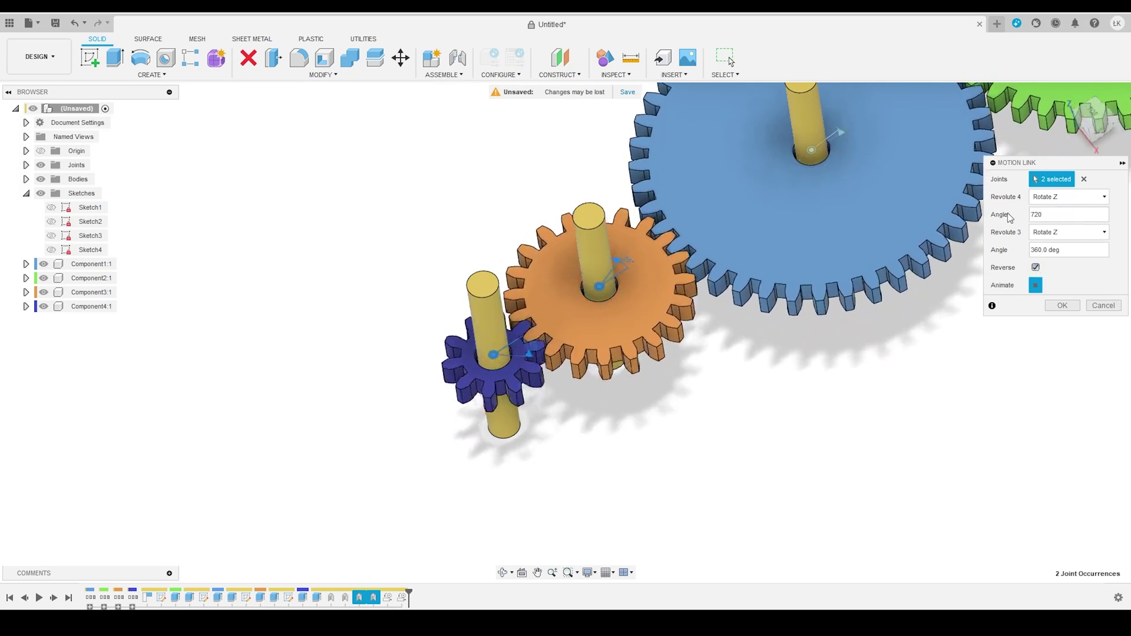
{"action": "left_click", "coordinate": [1064, 312]}
Rotate the large blue gear to test the linked motion of the whole gear train.
{"action": "scroll", "coordinate": [610, 373], "scroll_direction": "down", "scroll_amount": 3}
{"action": "scroll", "coordinate": [609, 373], "scroll_direction": "down", "scroll_amount": 3}
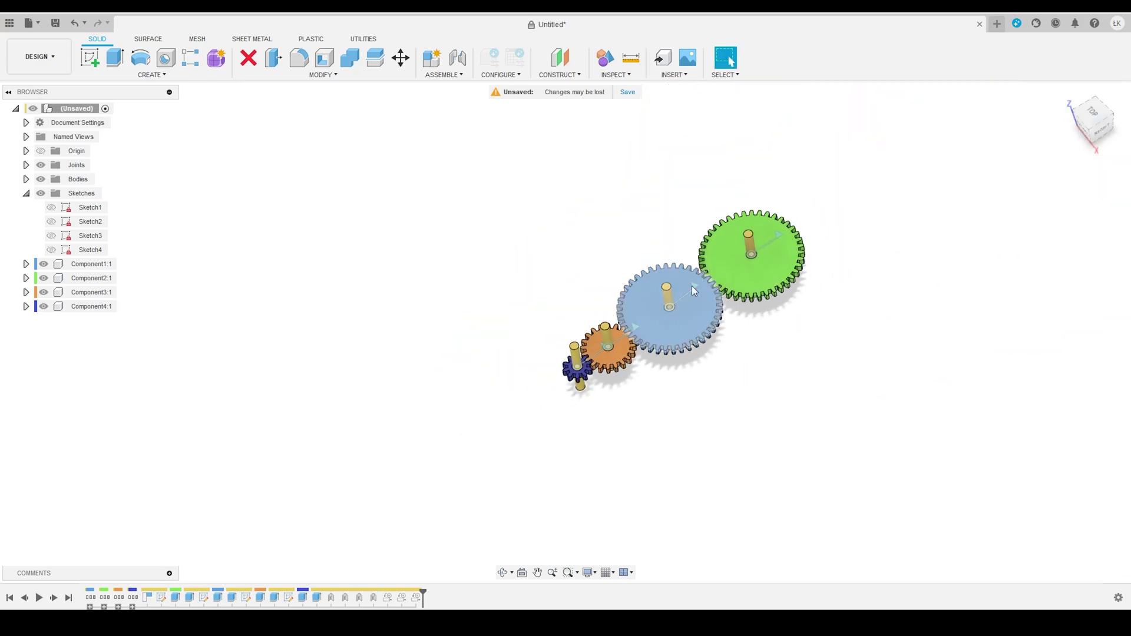
{"action": "scroll", "coordinate": [611, 376], "scroll_direction": "up", "scroll_amount": 2}
{"action": "left_click_drag", "start_coordinate": [638, 375], "coordinate": [575, 430]}
{"action": "scroll", "coordinate": [575, 431], "scroll_direction": "up", "scroll_amount": 3}
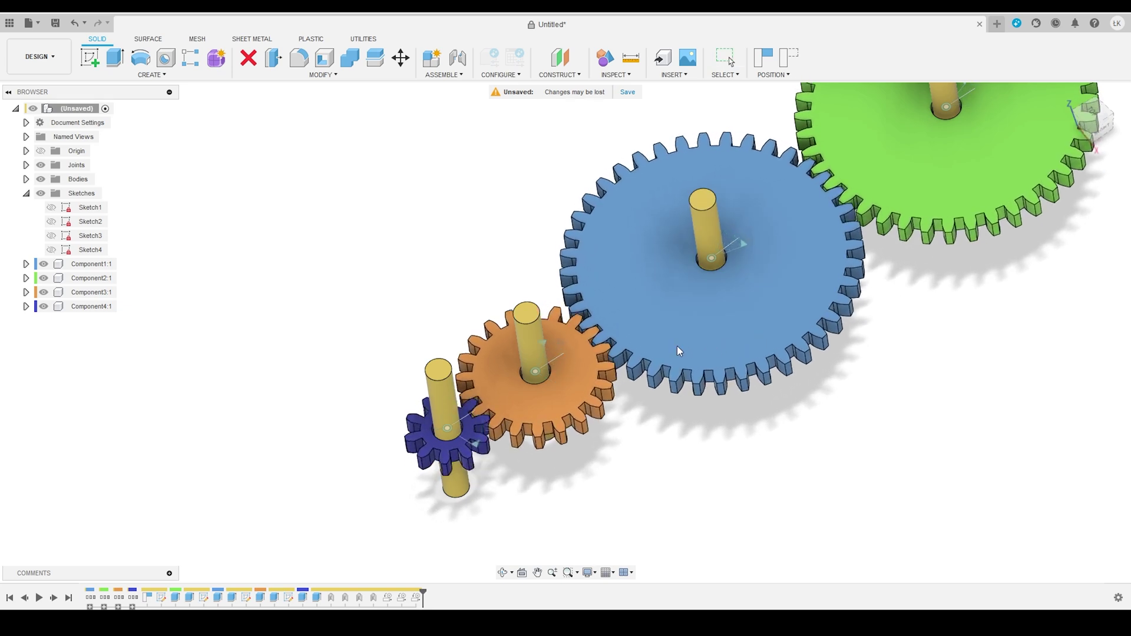
{"action": "scroll", "coordinate": [637, 366], "scroll_direction": "down", "scroll_amount": 5}
{"action": "scroll", "coordinate": [505, 419], "scroll_direction": "up", "scroll_amount": 3}
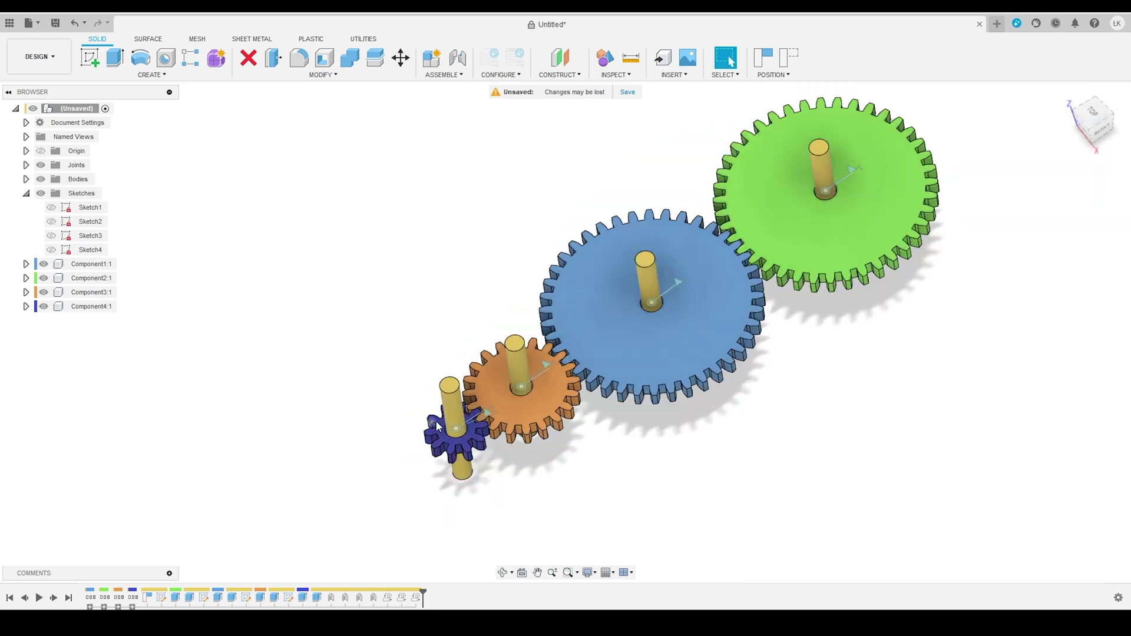
Animate the joint relationships from the small dark blue gear's revolute joint.
{"action": "scroll", "coordinate": [462, 431], "scroll_direction": "up", "scroll_amount": 2}
{"action": "right_click", "coordinate": [463, 432]}
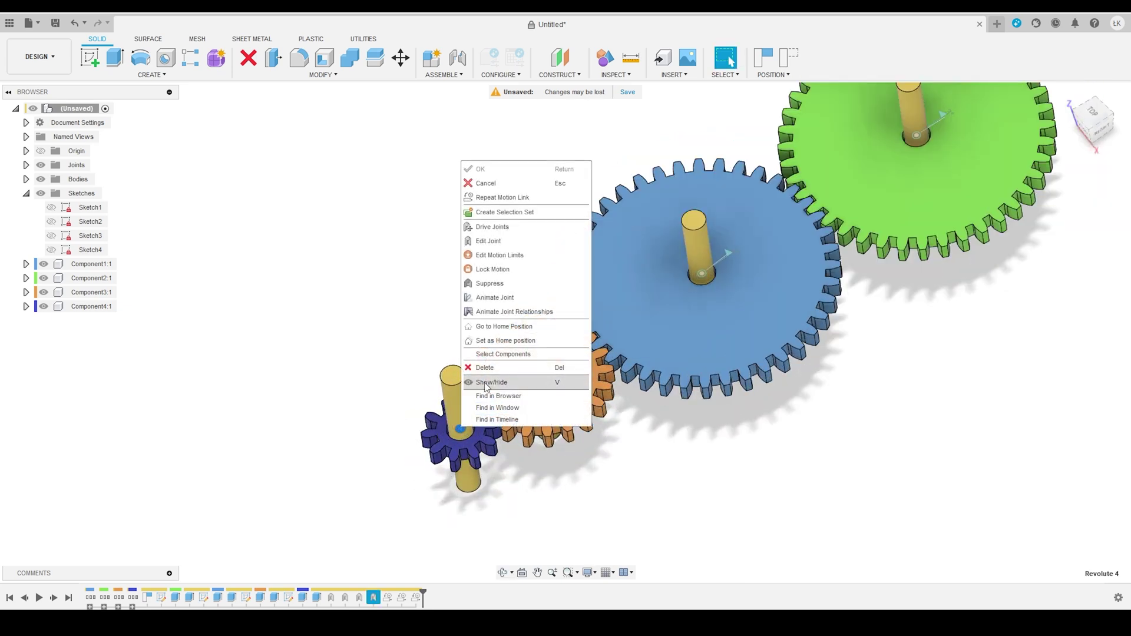
{"action": "left_click", "coordinate": [508, 312]}
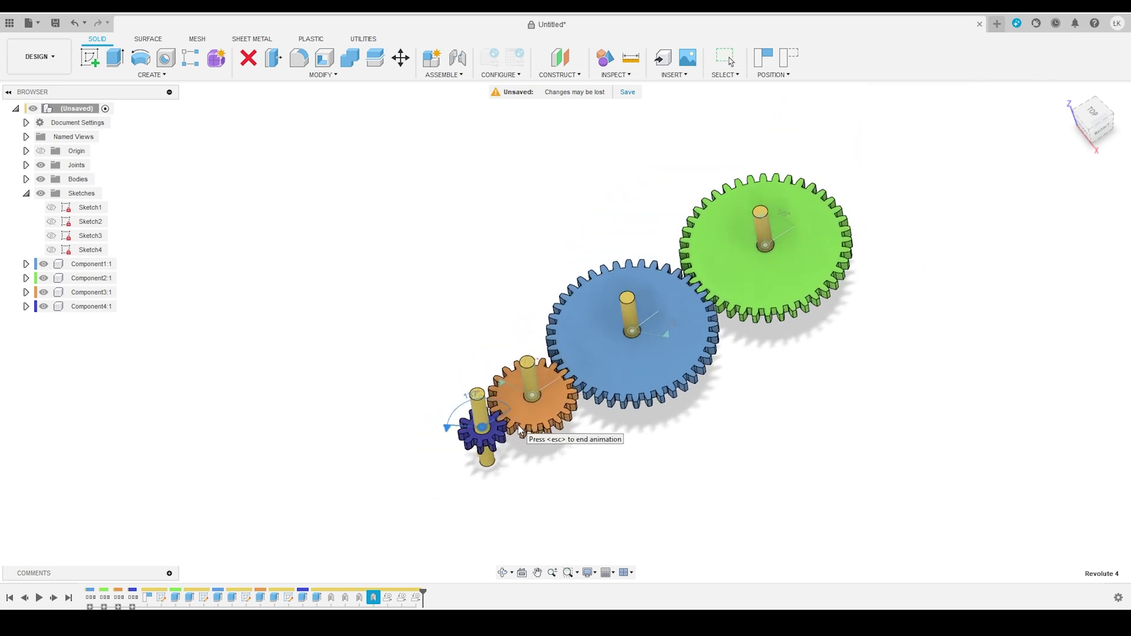
{"action": "scroll", "coordinate": [519, 374], "scroll_direction": "up", "scroll_amount": 2}
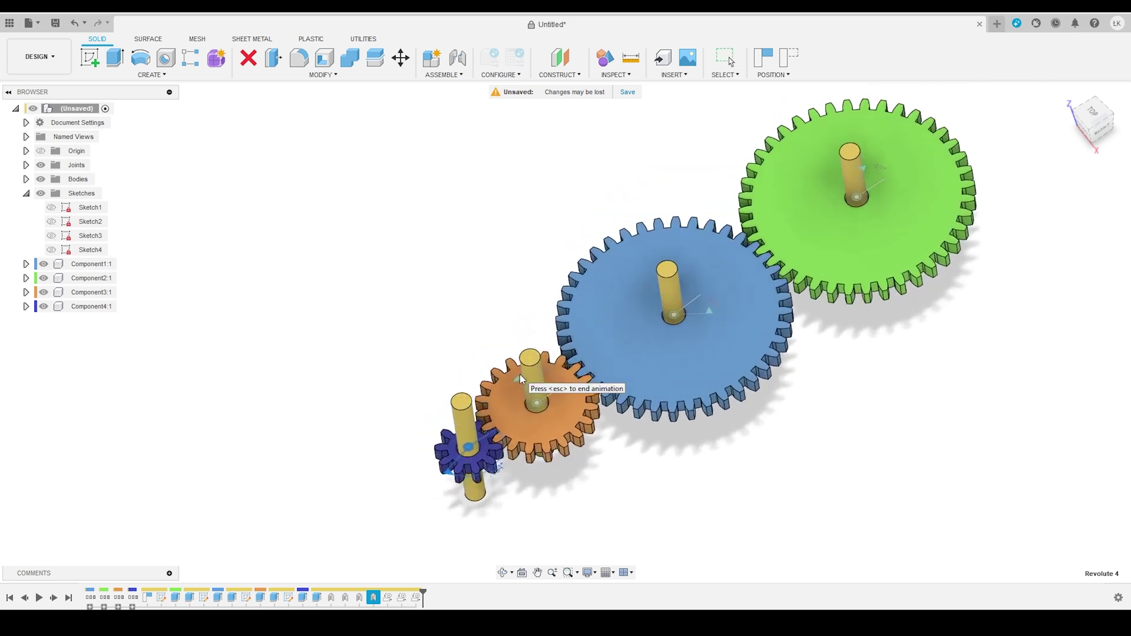
Collapse the Sketches folder and hide all joints while the gear train animation plays.
{"action": "left_click", "coordinate": [26, 194]}
{"action": "left_click", "coordinate": [40, 165]}
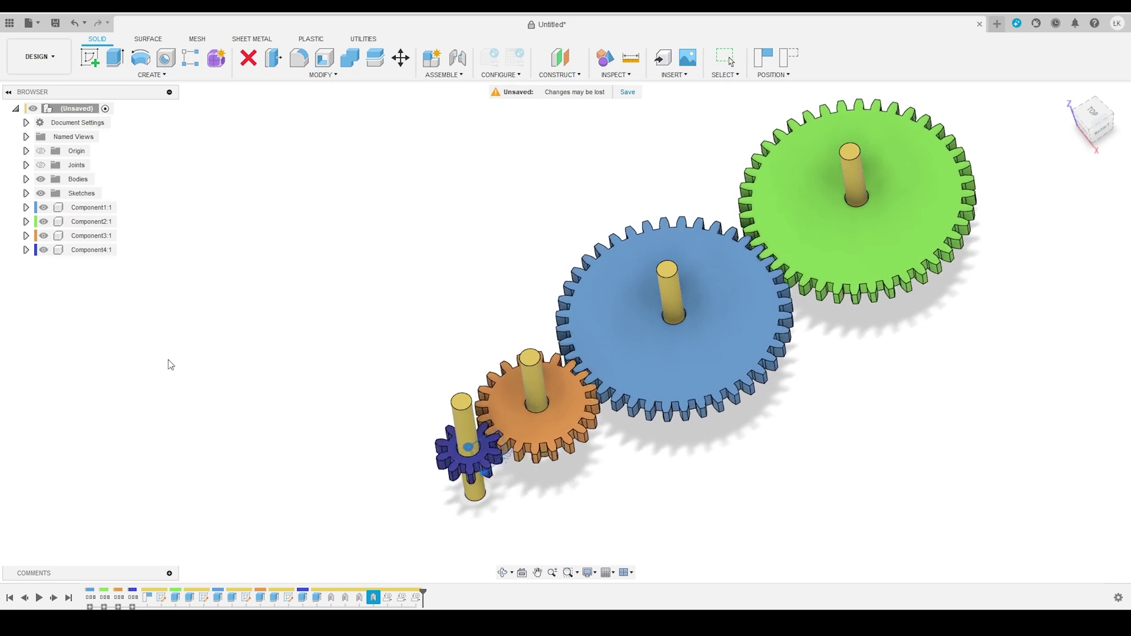
{"action": "scroll", "coordinate": [676, 466], "scroll_direction": "up", "scroll_amount": 1}
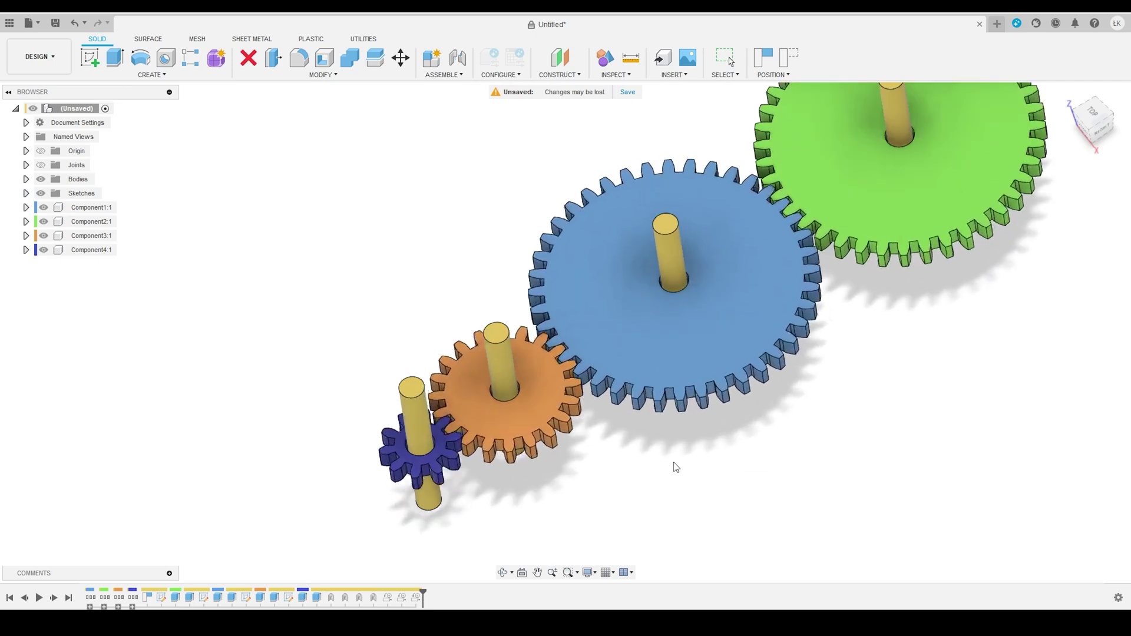
{"action": "scroll", "coordinate": [677, 467], "scroll_direction": "down", "scroll_amount": 3}
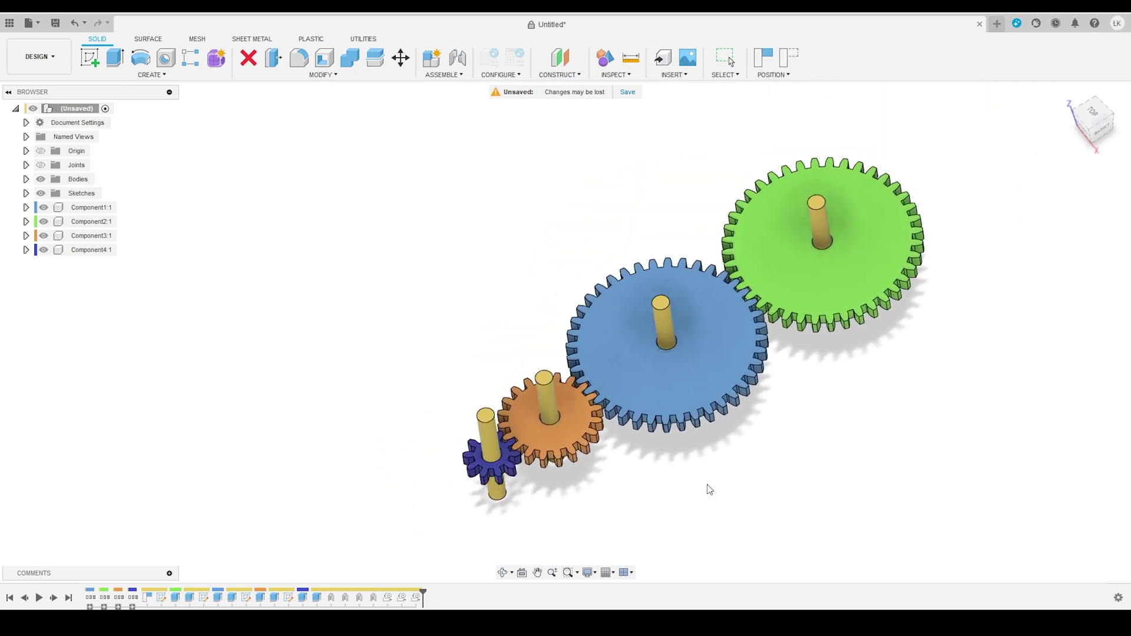
{"action": "scroll", "coordinate": [642, 504], "scroll_direction": "up", "scroll_amount": 1}
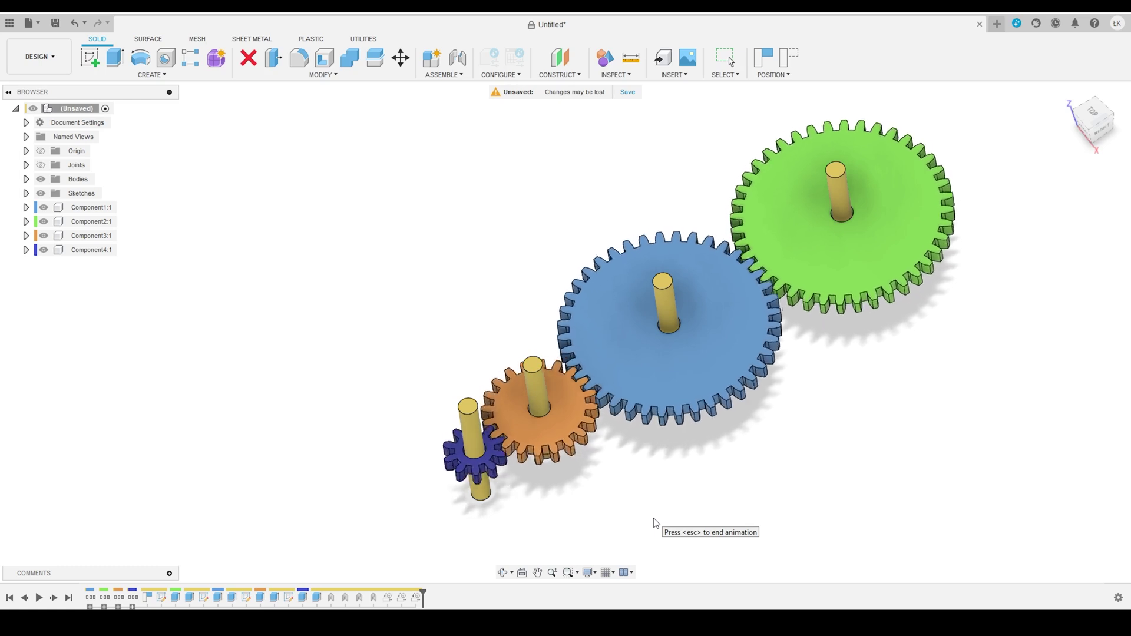